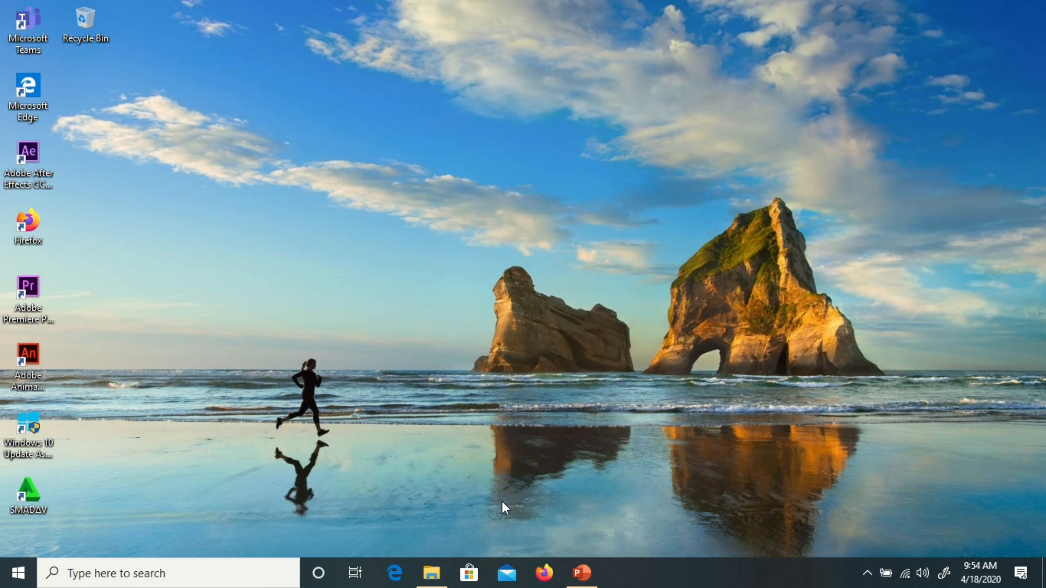
- Launch Firefox from the taskbar
{"action": "left_click", "coordinate": [544, 573]}
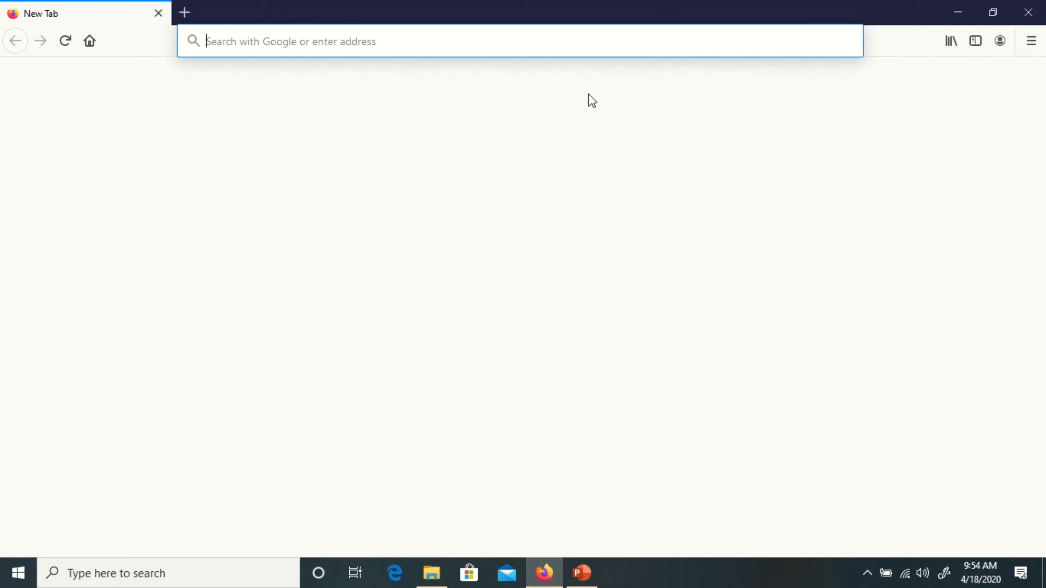
- Dismiss the default-browser prompt and load office.com in Firefox
{"action": "left_click", "coordinate": [619, 316]}
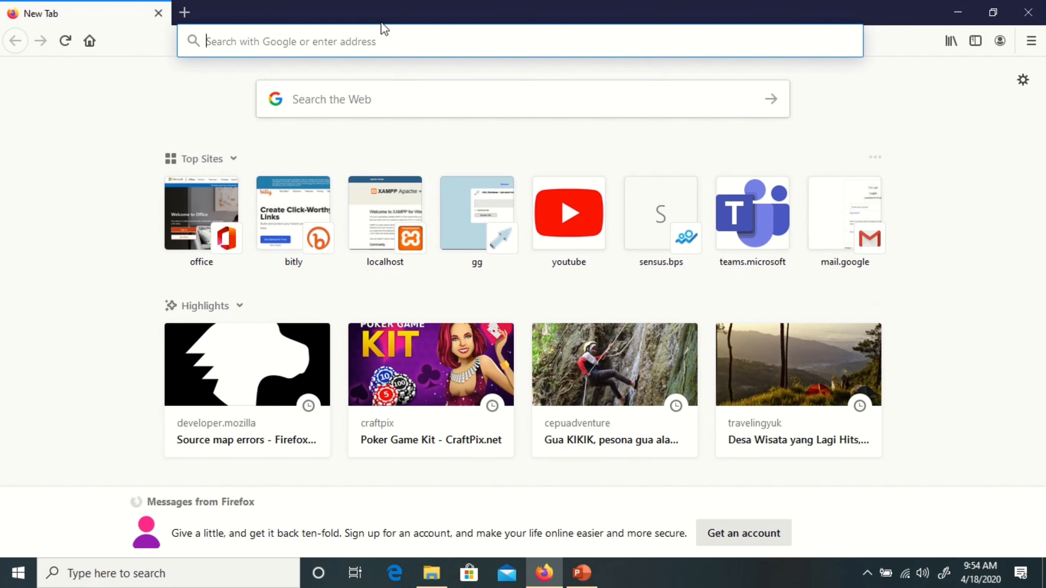
{"action": "left_click", "coordinate": [383, 38]}
{"action": "type", "text": "office.com/"}
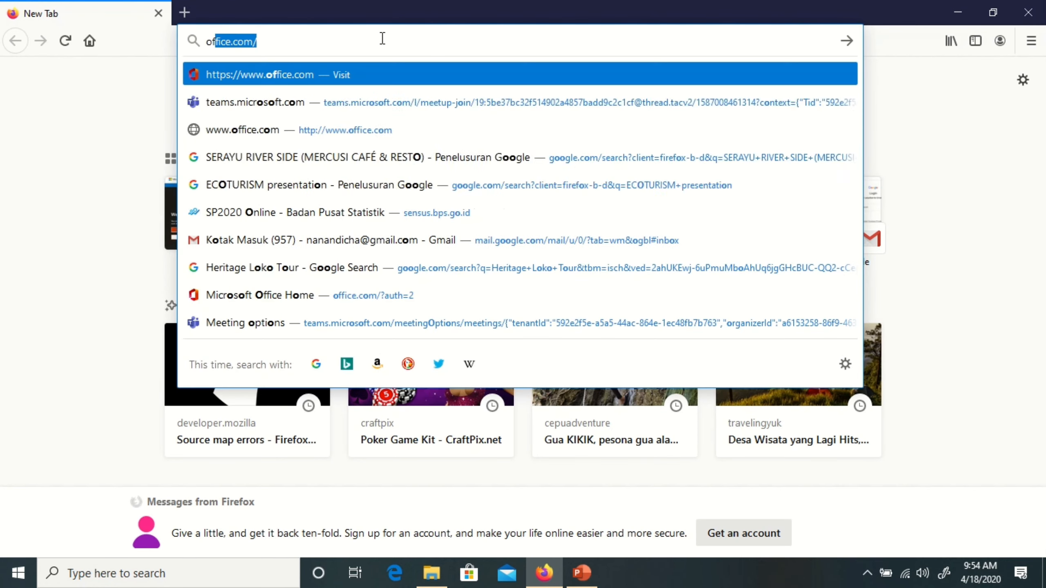
{"action": "key", "text": "Return"}
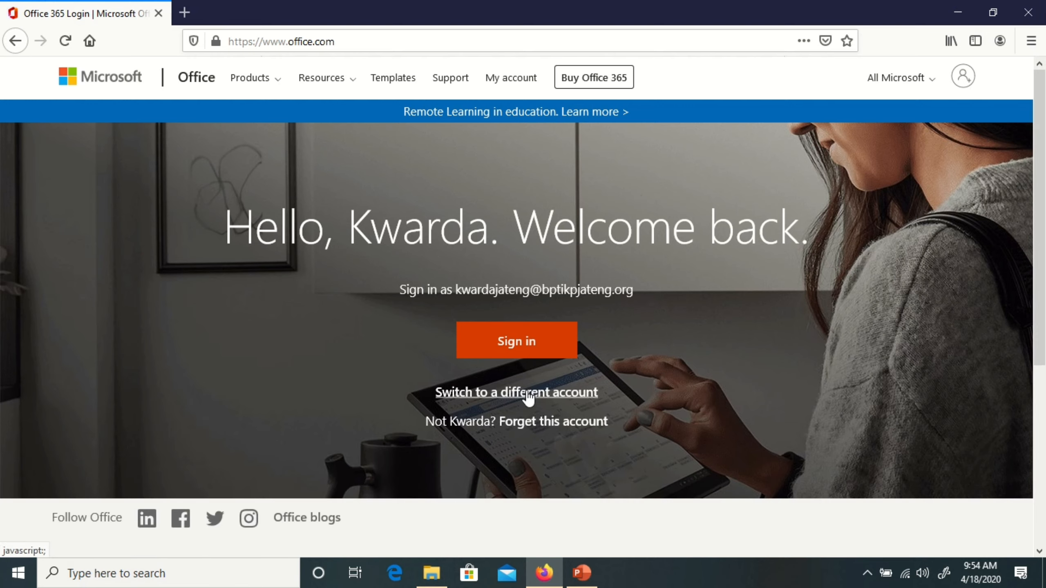
- Switch to a different account and sign in with the organisation email and password
{"action": "left_click", "coordinate": [544, 397]}
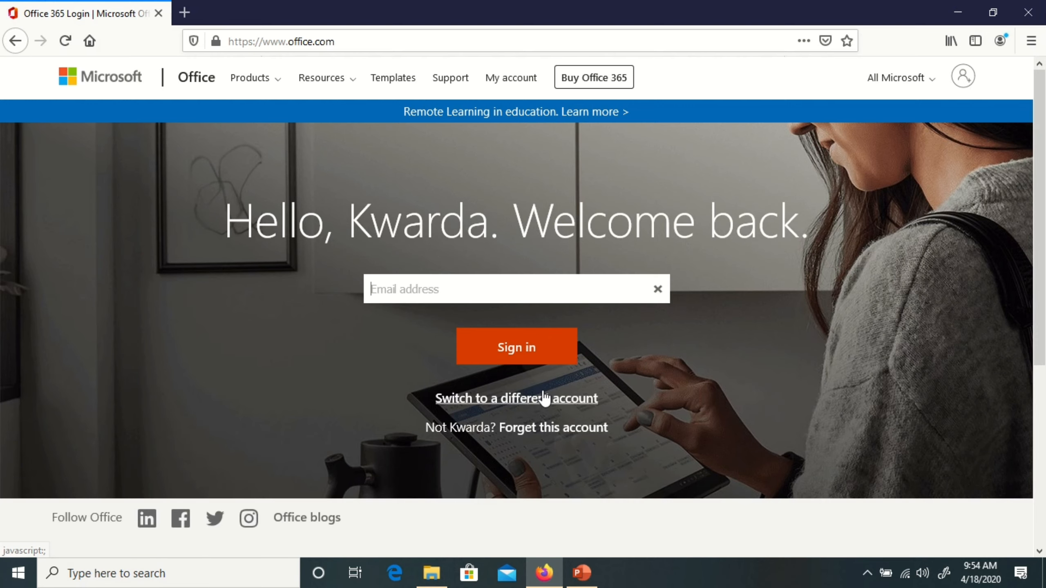
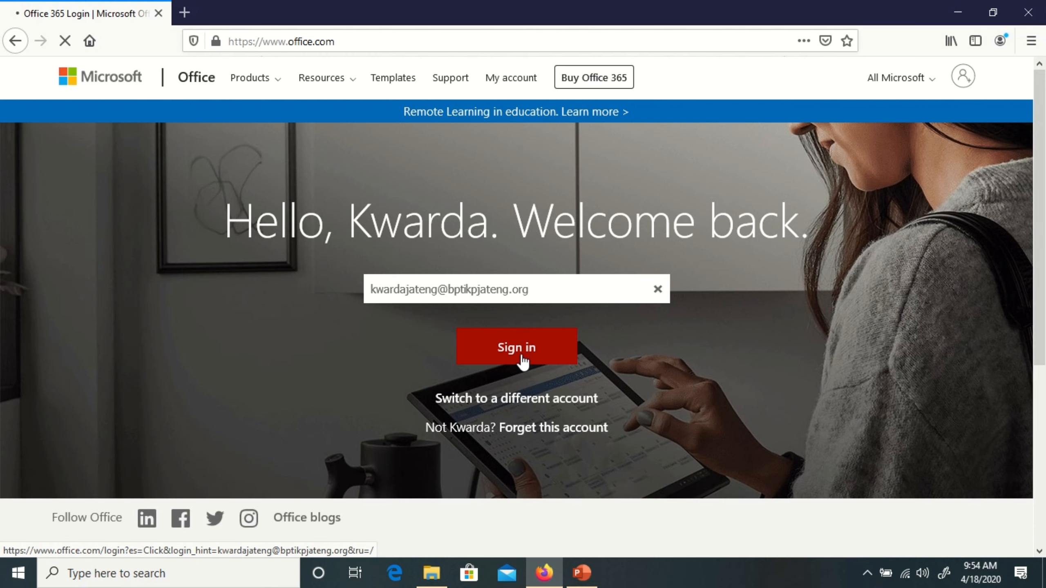
{"action": "left_click", "coordinate": [522, 357]}
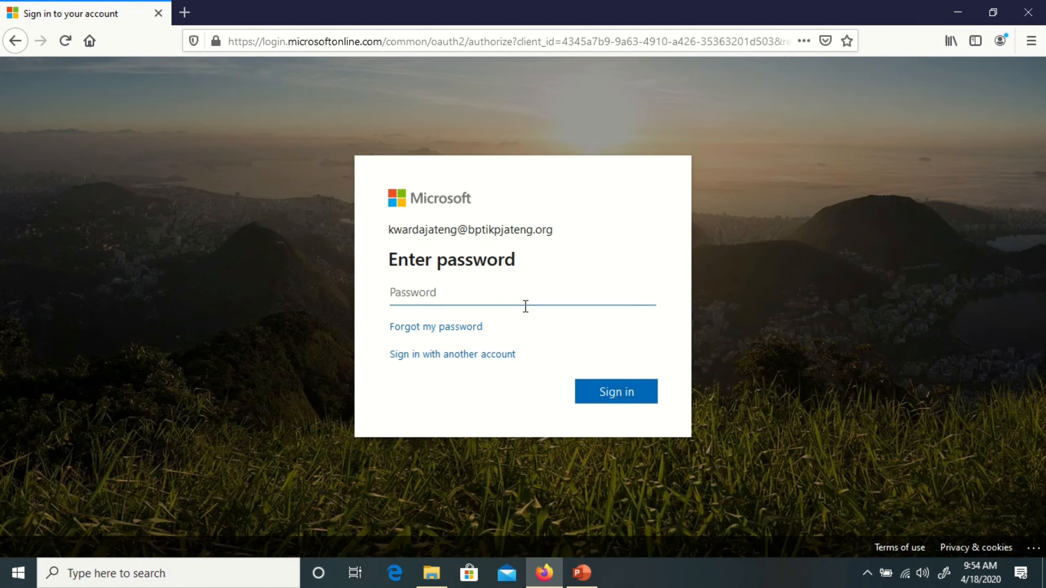
{"action": "type", "text": "••••••••"}
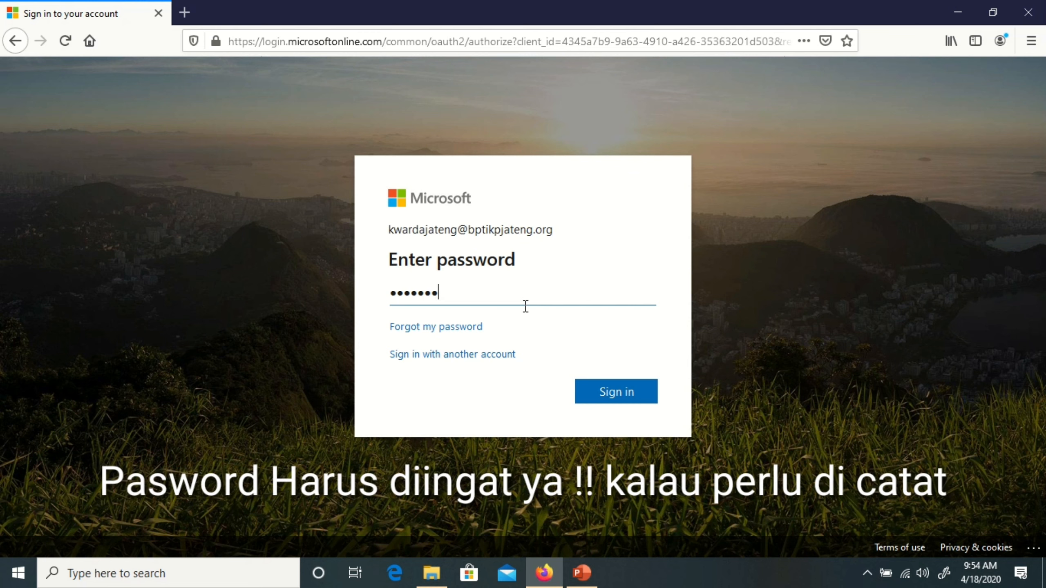
{"action": "type", "text": "•••••"}
{"action": "left_click", "coordinate": [622, 403]}
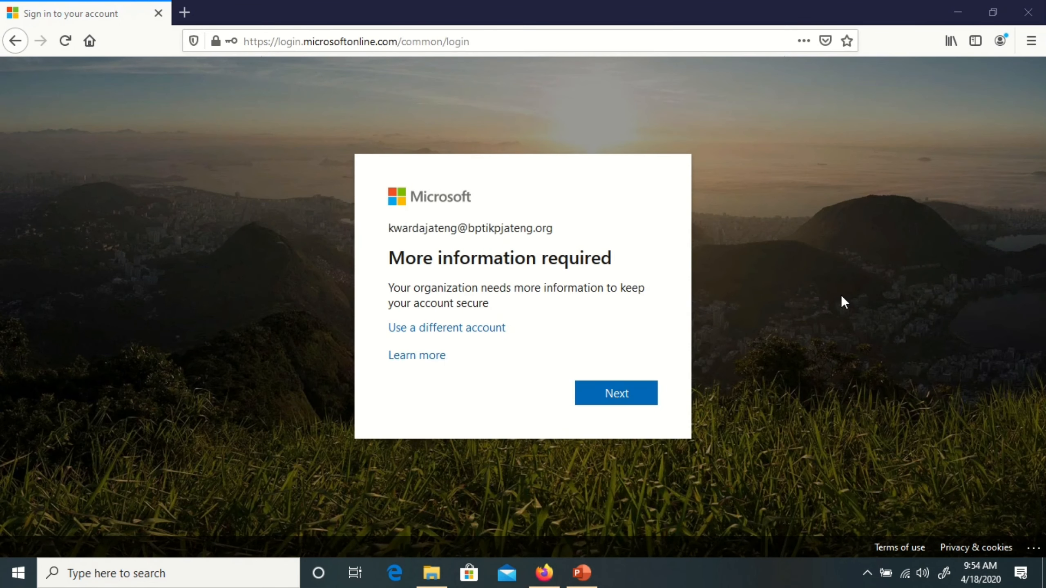
- Skip the security-info setup and choose to stay signed in
{"action": "left_click", "coordinate": [638, 398]}
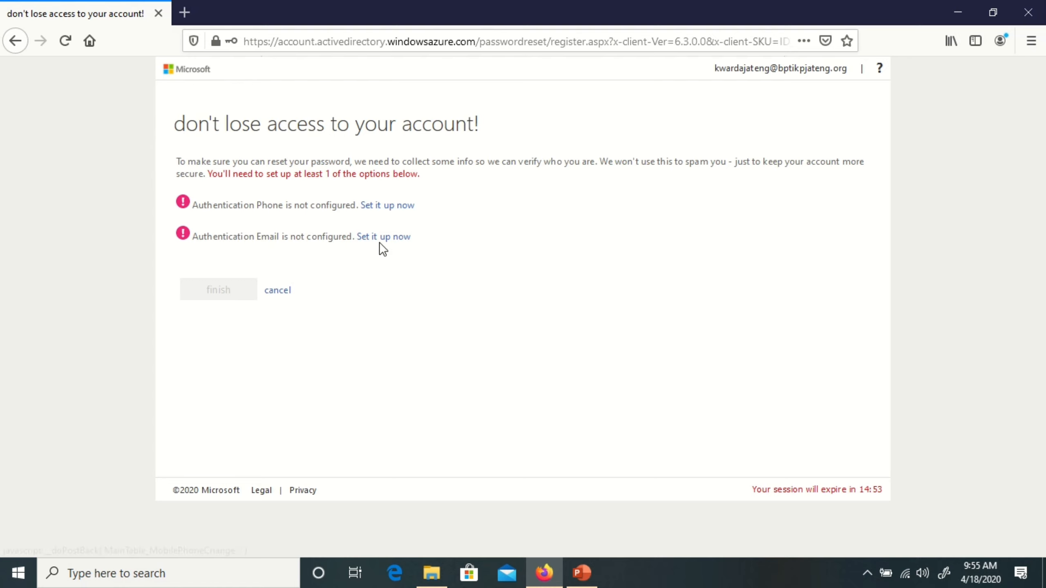
{"action": "left_click", "coordinate": [273, 288]}
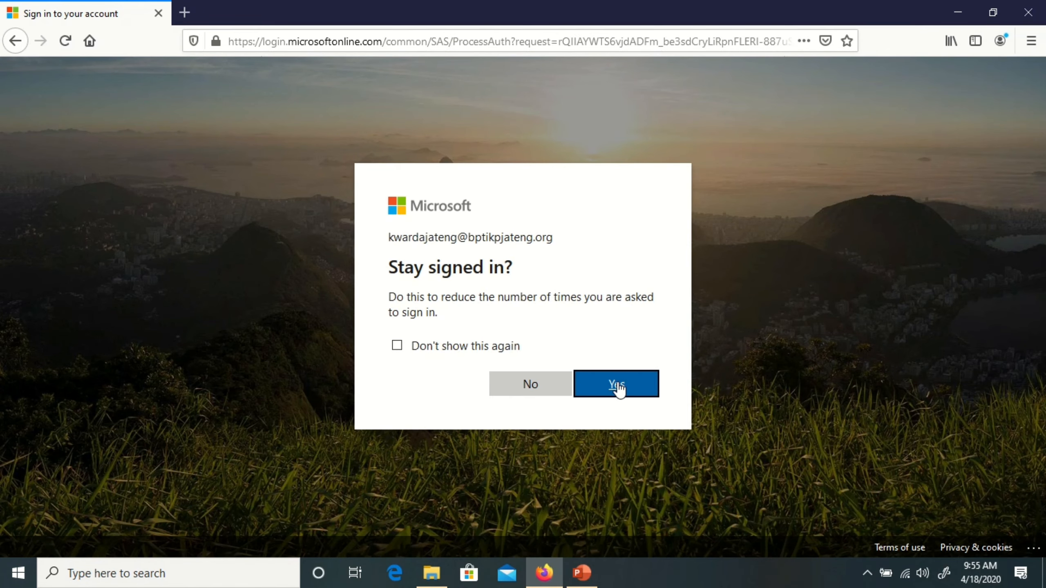
{"action": "left_click", "coordinate": [619, 387]}
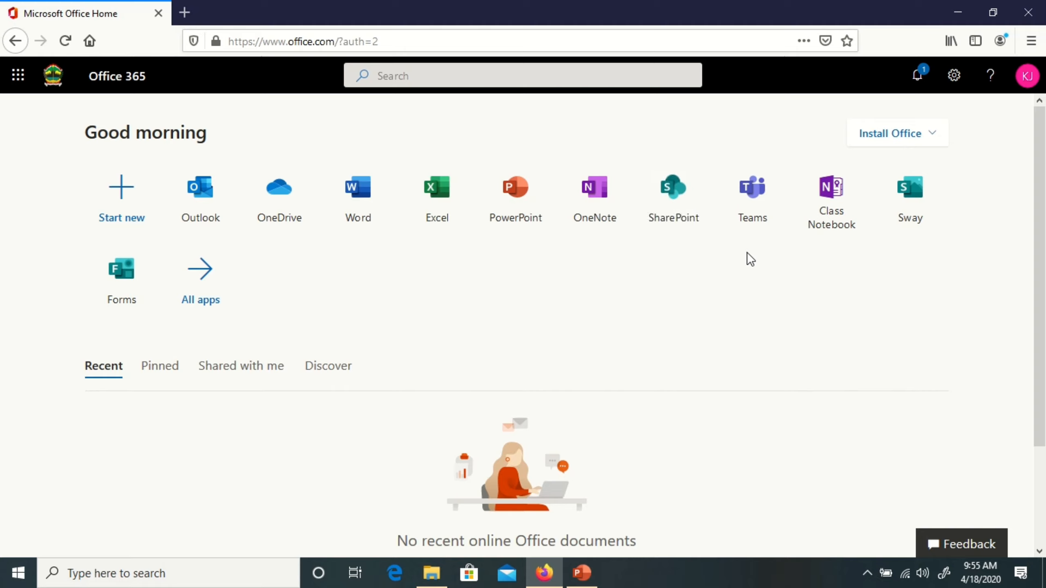
- Open Teams from the Office 365 home page's app tiles
{"action": "left_click", "coordinate": [750, 202]}
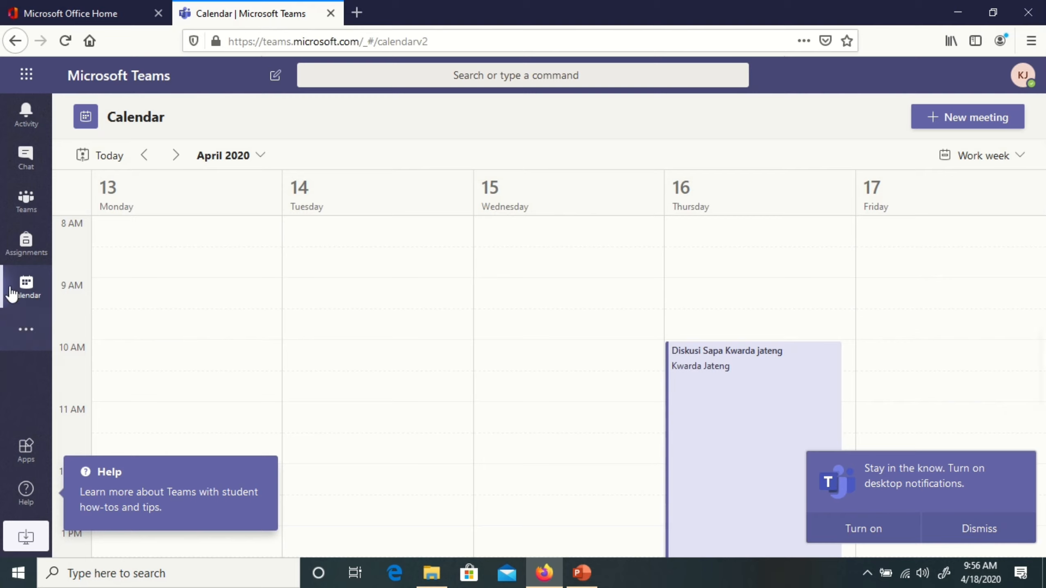
- Browse the Activity, Chat, Teams and Assignments pages, then return to Calendar
{"action": "left_click", "coordinate": [30, 110]}
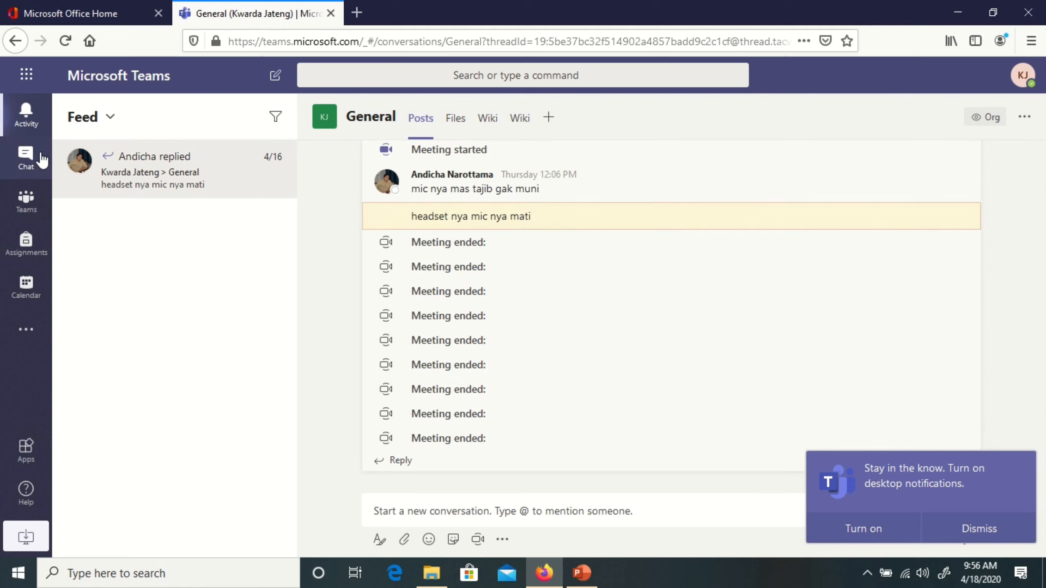
{"action": "left_click", "coordinate": [32, 160]}
{"action": "left_click", "coordinate": [23, 200]}
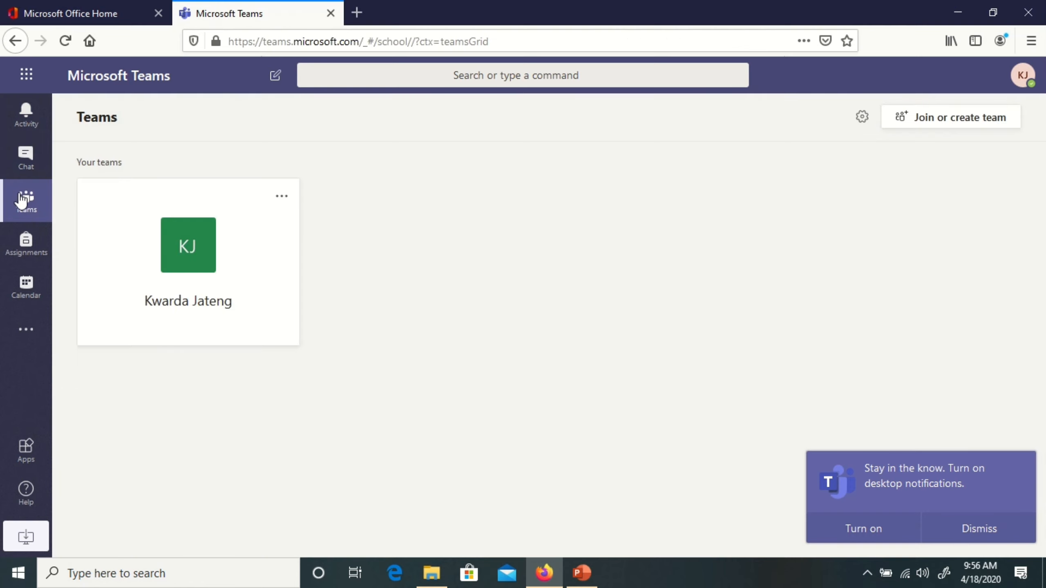
{"action": "left_click", "coordinate": [32, 244]}
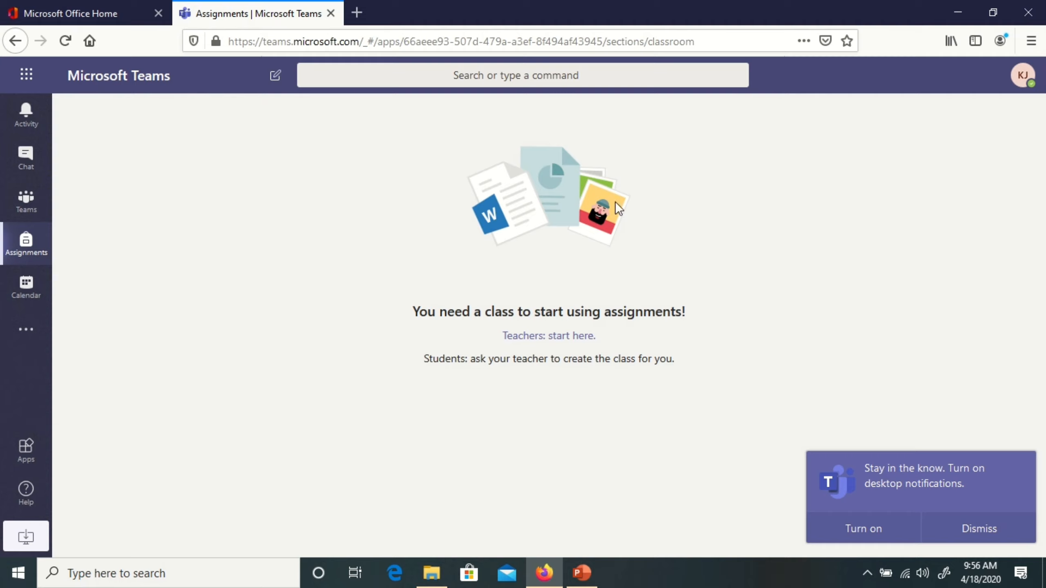
{"action": "left_click", "coordinate": [18, 294]}
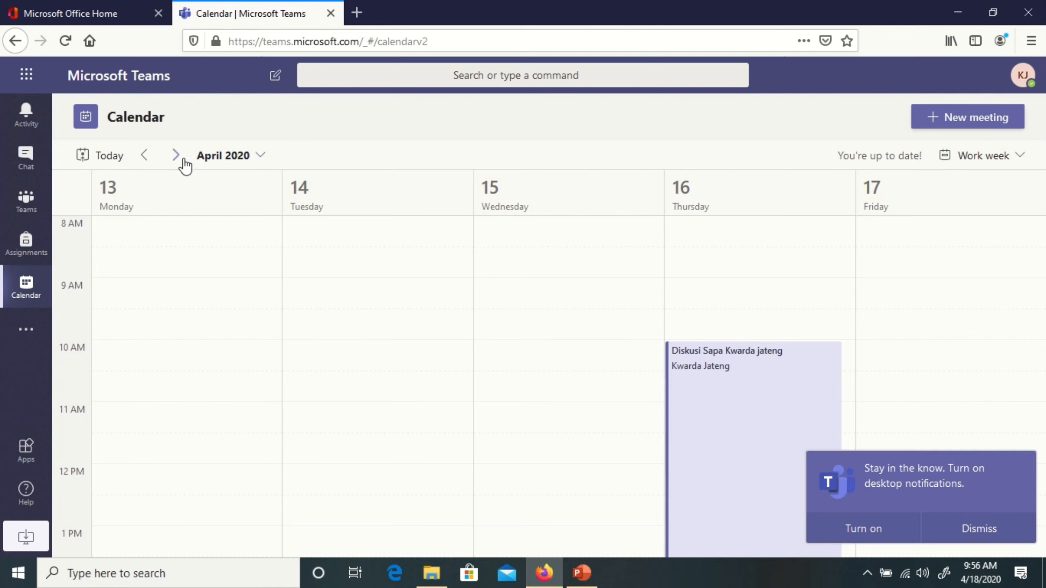
- Switch the calendar to Day view, then to full Week view, and start a new meeting
{"action": "scroll", "coordinate": [958, 269], "scroll_direction": "down", "scroll_amount": 6}
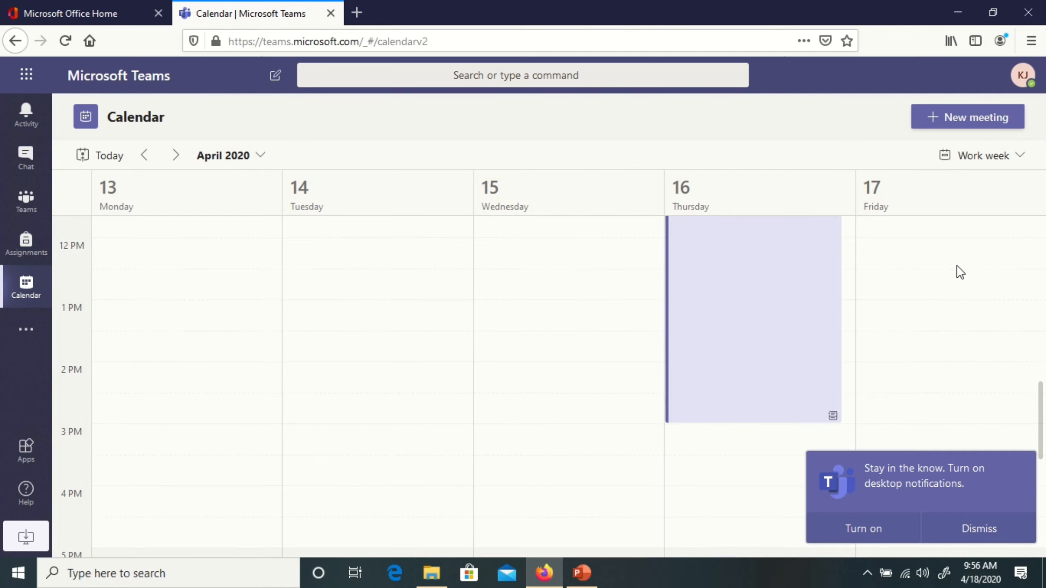
{"action": "scroll", "coordinate": [958, 271], "scroll_direction": "up", "scroll_amount": 8}
{"action": "left_click", "coordinate": [999, 157]}
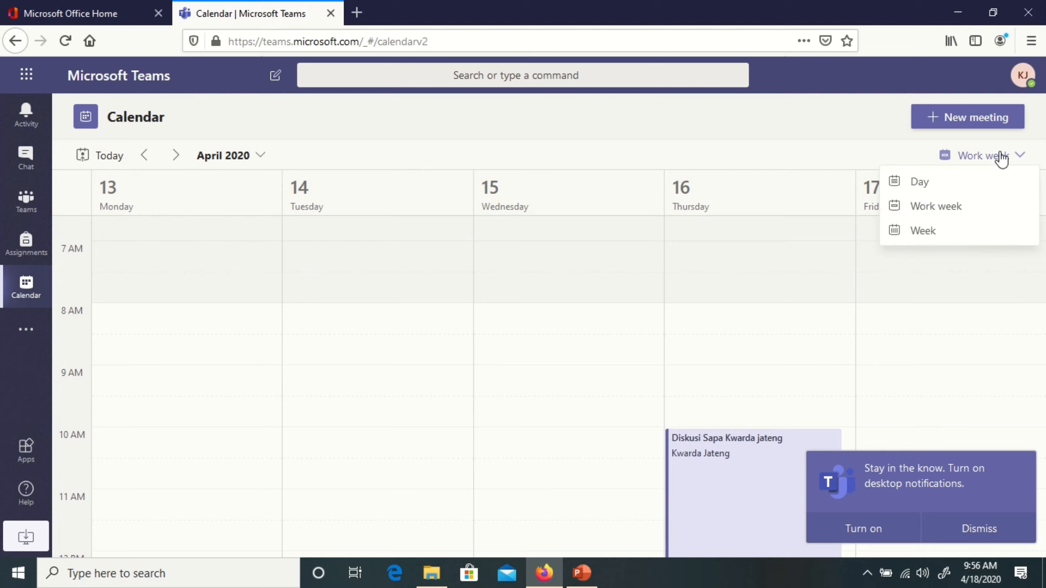
{"action": "left_click", "coordinate": [933, 193]}
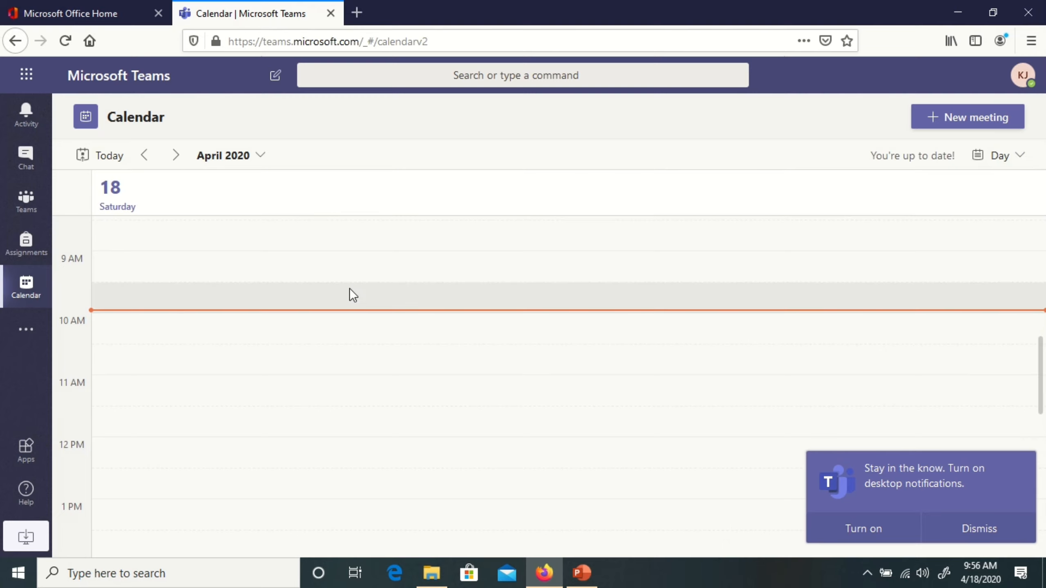
{"action": "left_click", "coordinate": [1019, 163]}
{"action": "left_click", "coordinate": [963, 238]}
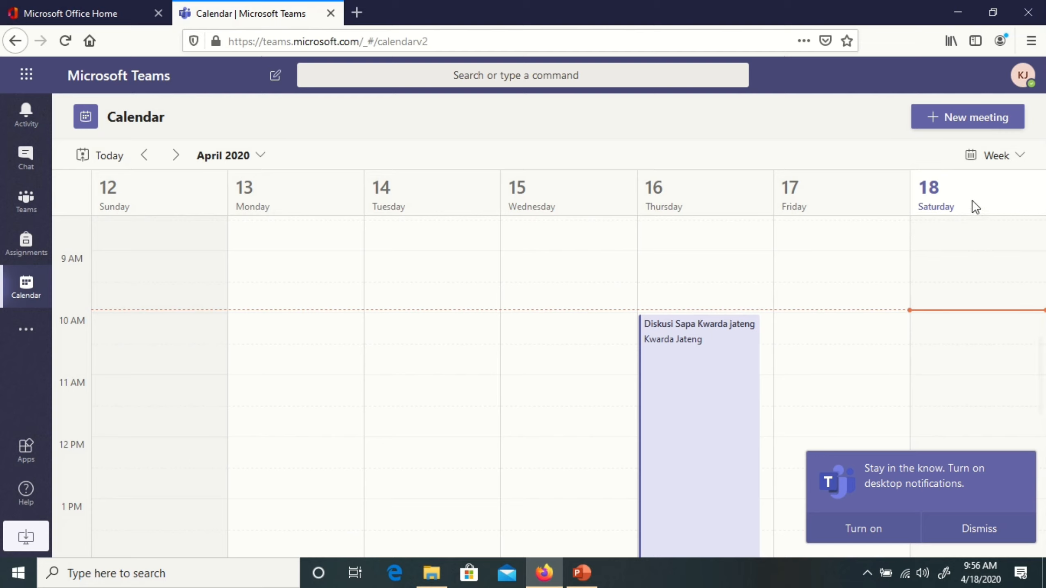
{"action": "left_click", "coordinate": [955, 118]}
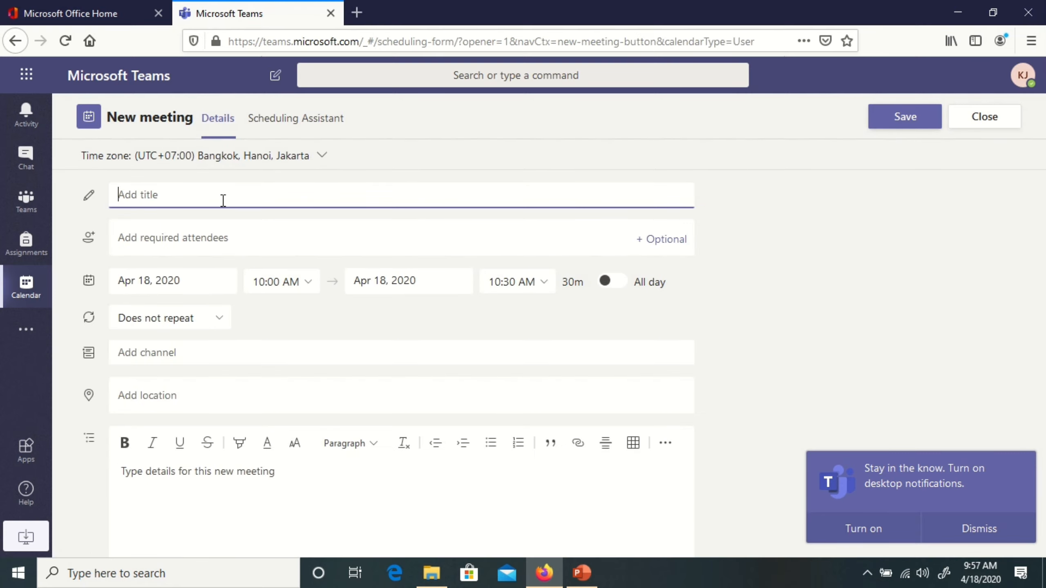
- Title the new meeting 'Kumpul Sapa Cyber jateng'
{"action": "type", "text": "Kumpul"}
{"action": "type", "text": "Sapa"}
{"action": "type", "text": "Cyber jateng"}
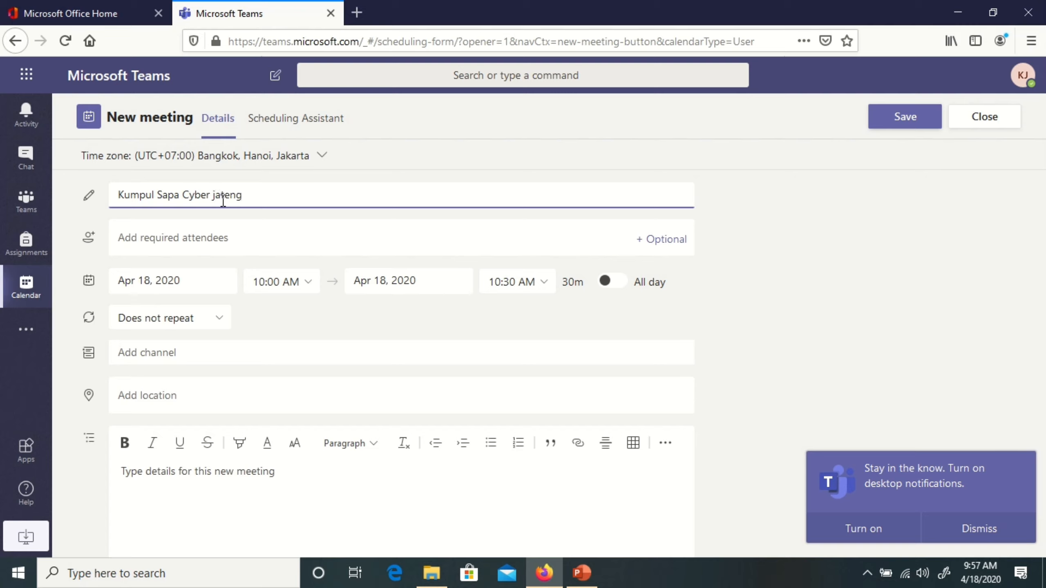
- Search for a person by name and add them as a required attendee
{"action": "left_click", "coordinate": [232, 234]}
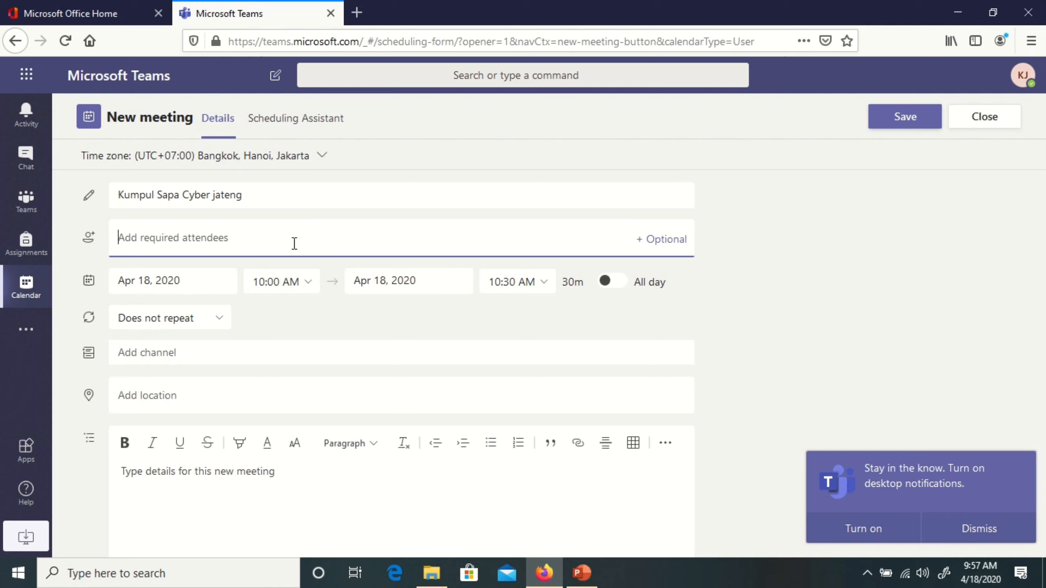
{"action": "type", "text": "nanan"}
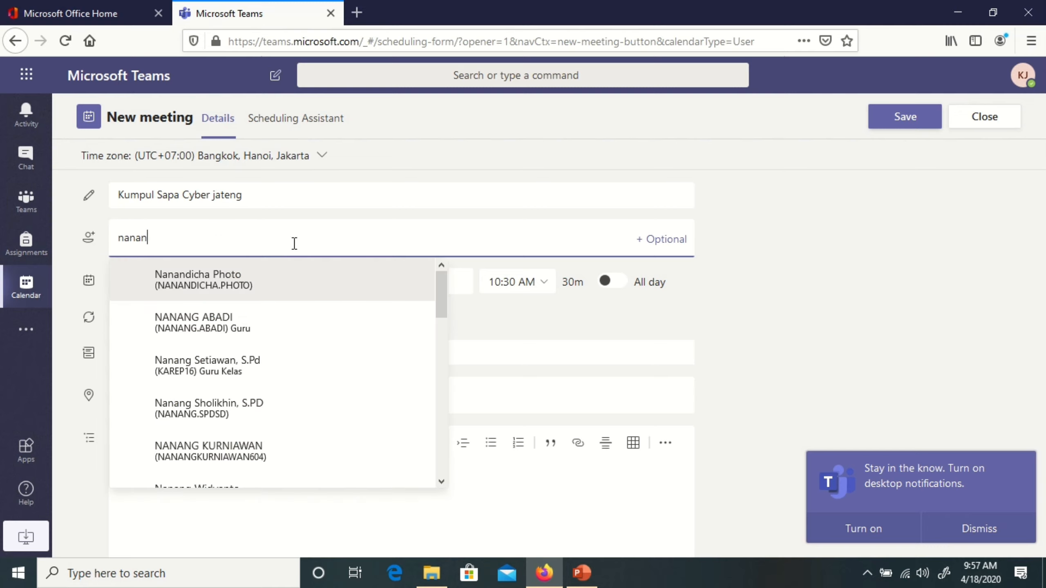
{"action": "key", "text": "BackSpace"}
{"action": "key", "text": "BackSpace"}
{"action": "key", "text": "BackSpace"}
{"action": "key", "text": "BackSpace"}
{"action": "key", "text": "BackSpace"}
{"action": "type", "text": "andic"}
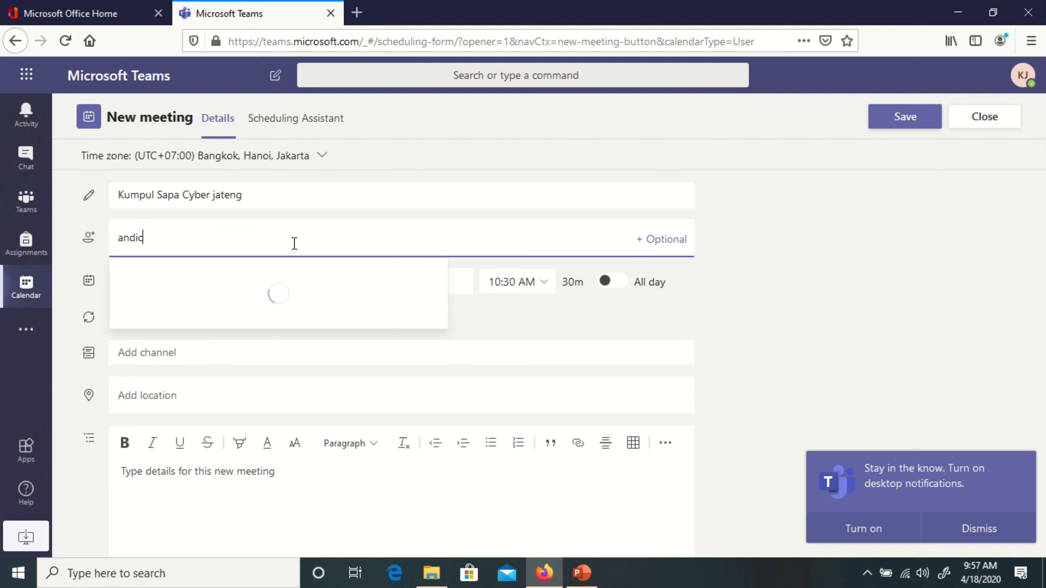
{"action": "left_click", "coordinate": [292, 264]}
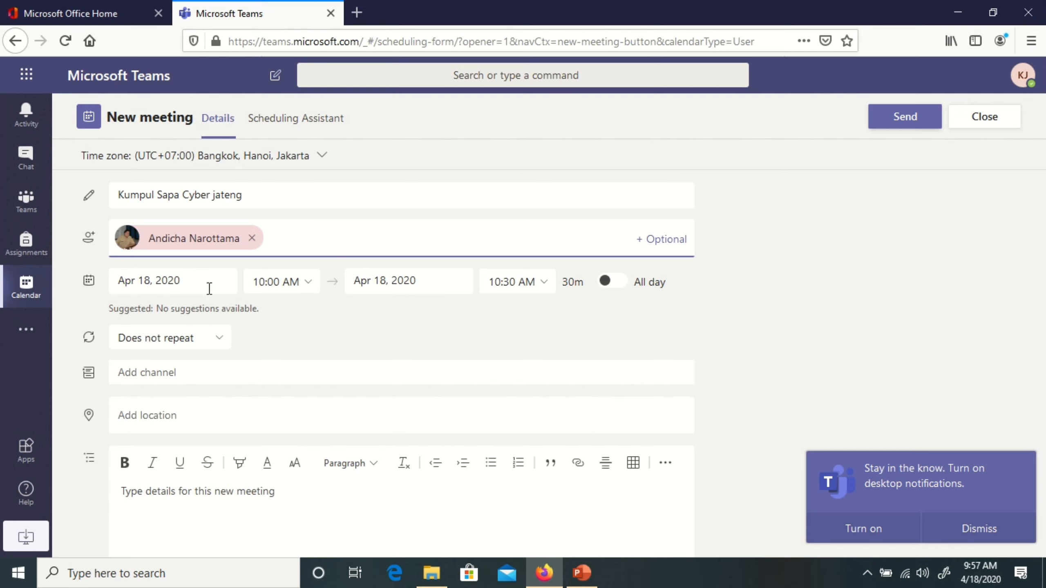
- Keep the start at 10:00 AM and set the end to 12:00 PM (2 hours)
{"action": "left_click", "coordinate": [305, 286]}
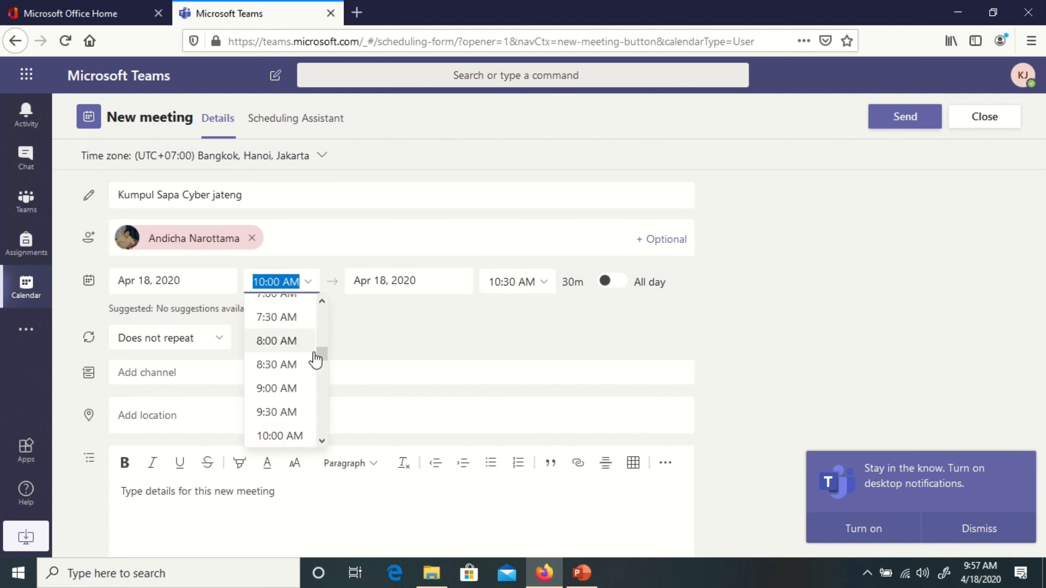
{"action": "left_click_drag", "start_coordinate": [316, 359], "coordinate": [324, 366]}
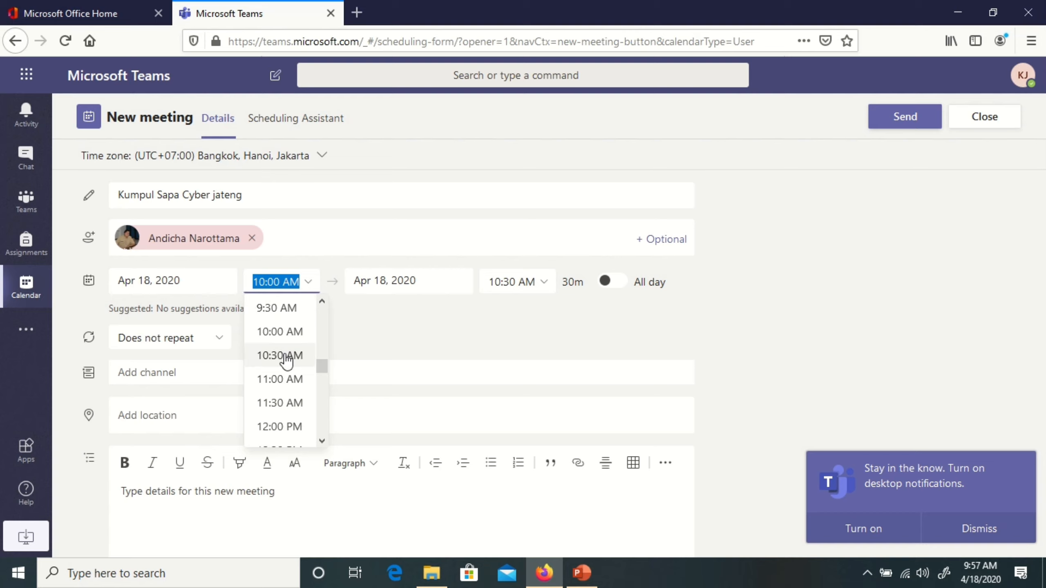
{"action": "left_click", "coordinate": [280, 332]}
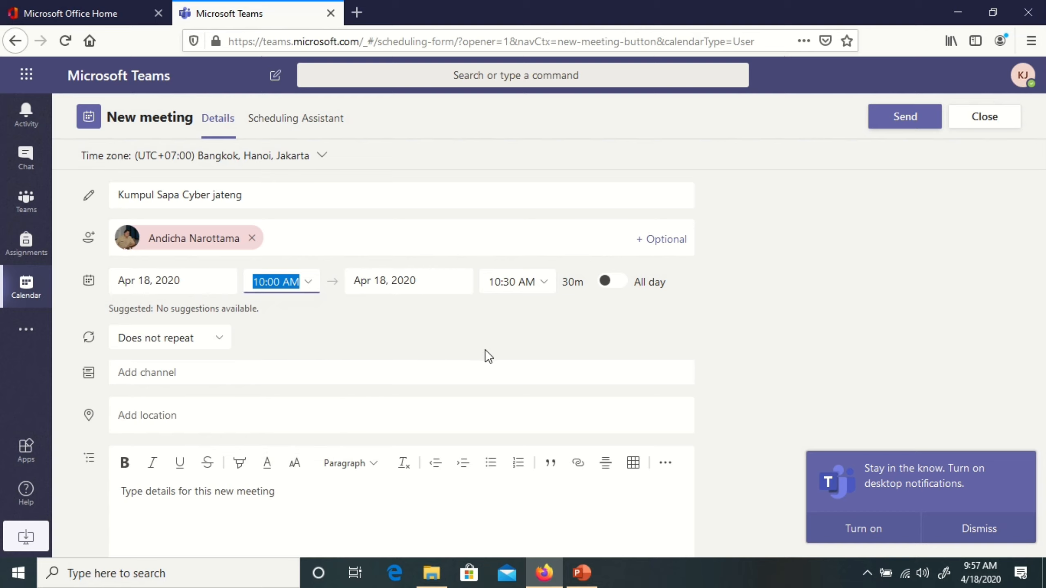
{"action": "left_click", "coordinate": [516, 285]}
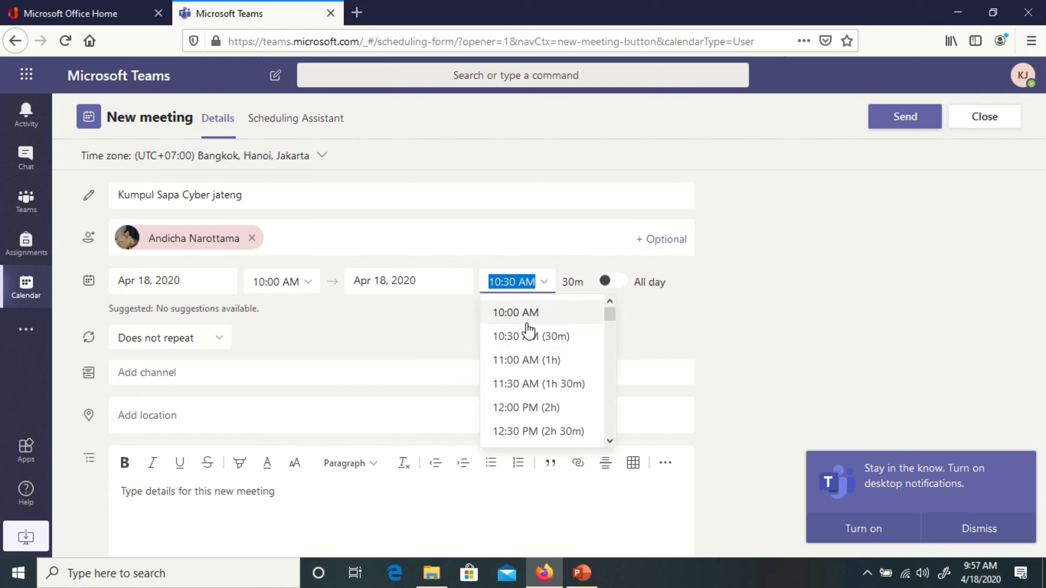
{"action": "left_click", "coordinate": [538, 410]}
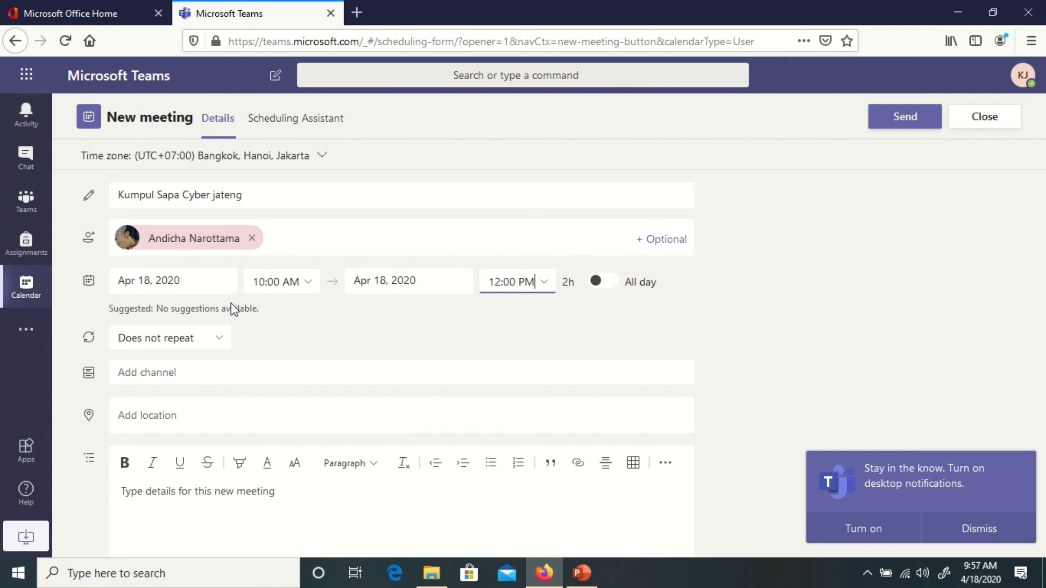
- Confirm the meeting stays set to Does not repeat
{"action": "scroll", "coordinate": [341, 328], "scroll_direction": "down", "scroll_amount": 2}
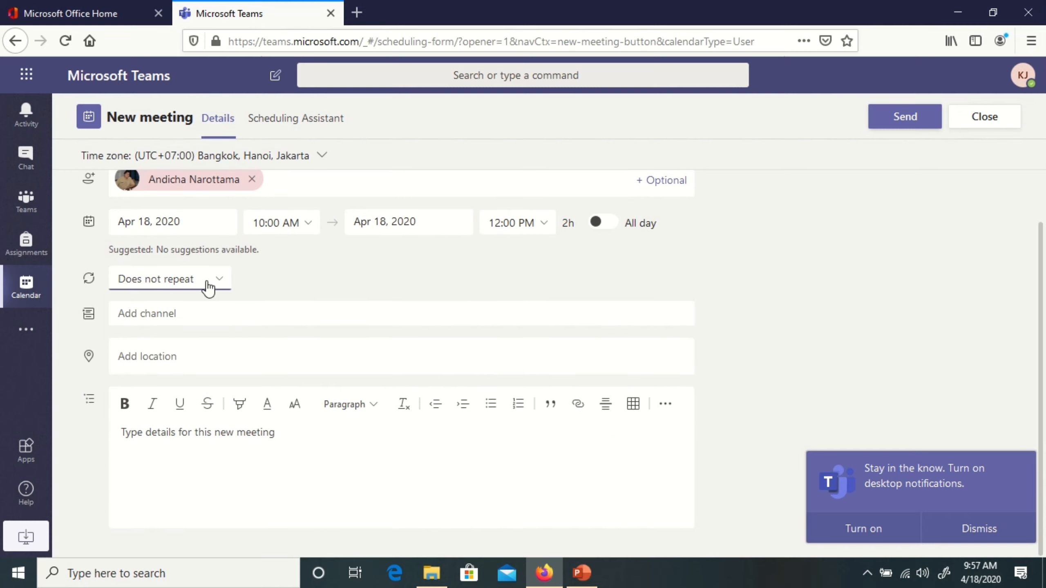
{"action": "left_click", "coordinate": [206, 280]}
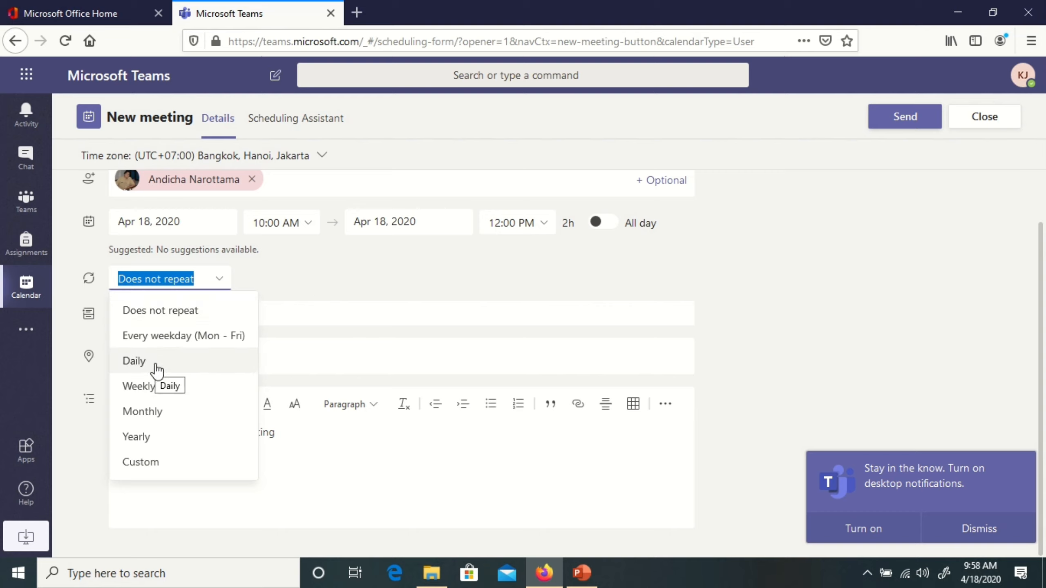
{"action": "left_click", "coordinate": [341, 287]}
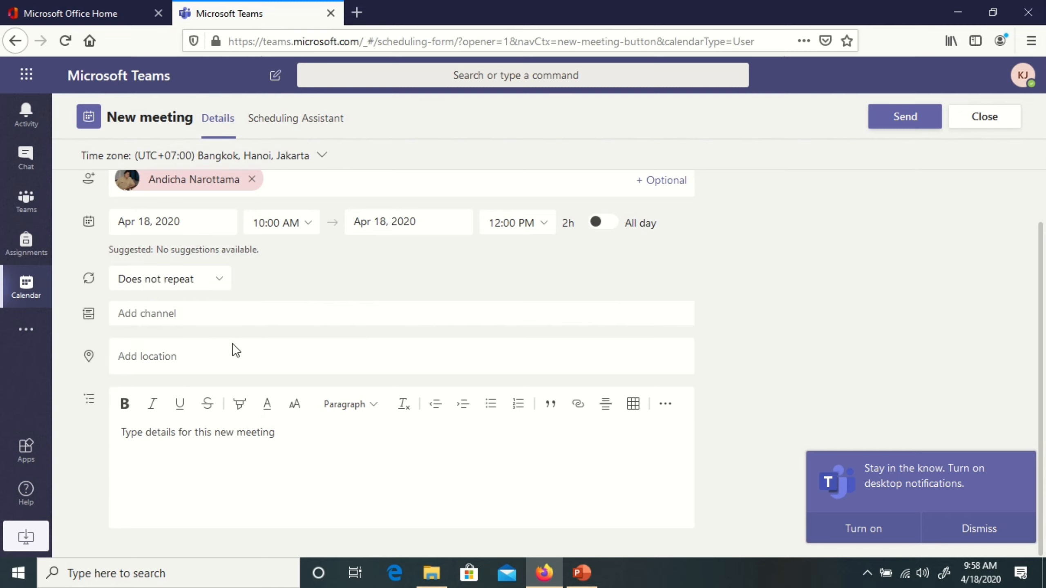
{"action": "left_click", "coordinate": [177, 369]}
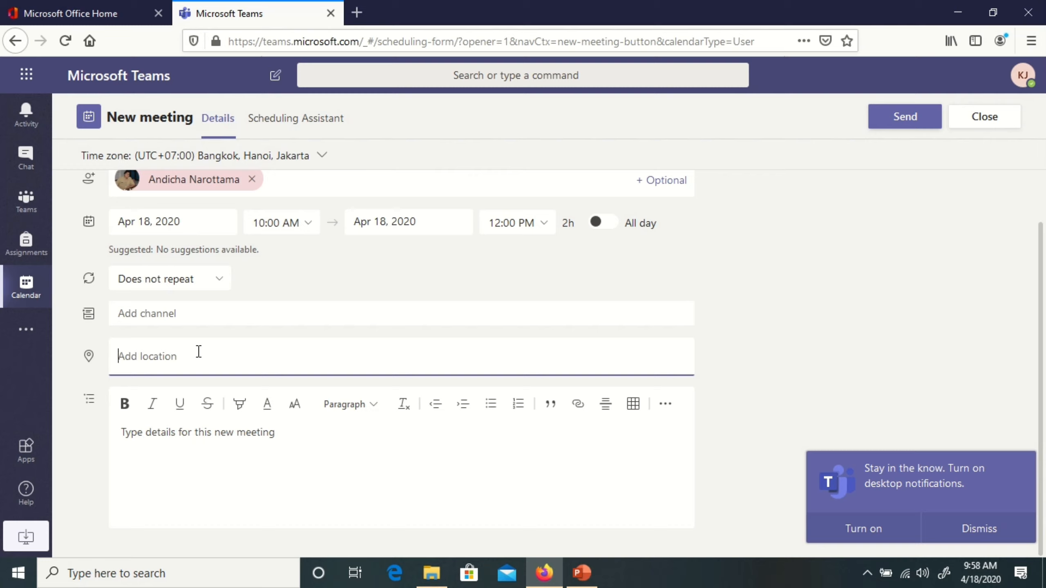
- Set the location to 'dirumahaja' and send the meeting invitation
{"action": "type", "text": "diruam"}
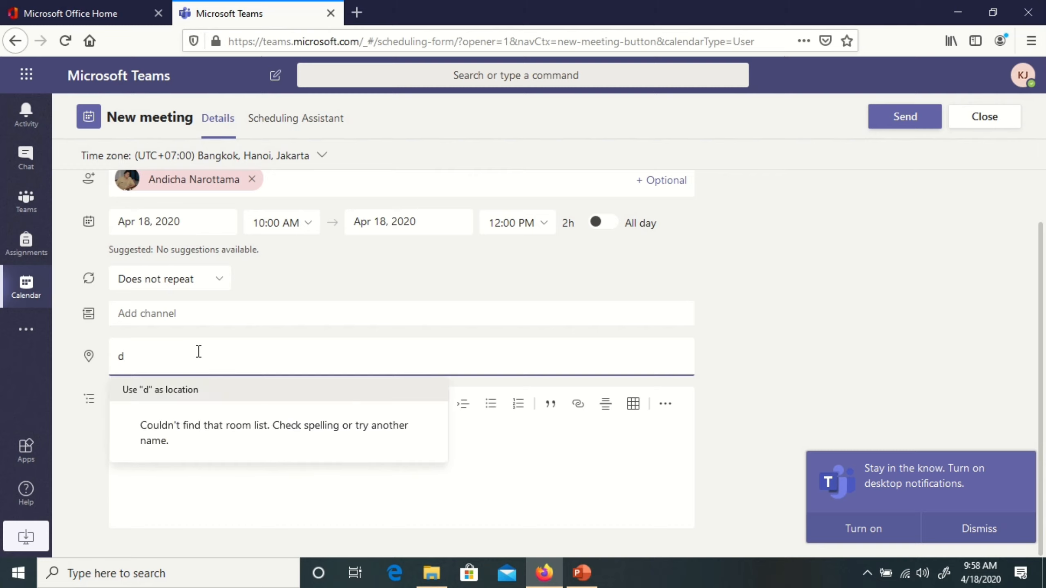
{"action": "key", "text": "BackSpace"}
{"action": "key", "text": "BackSpace"}
{"action": "type", "text": "mahaja"}
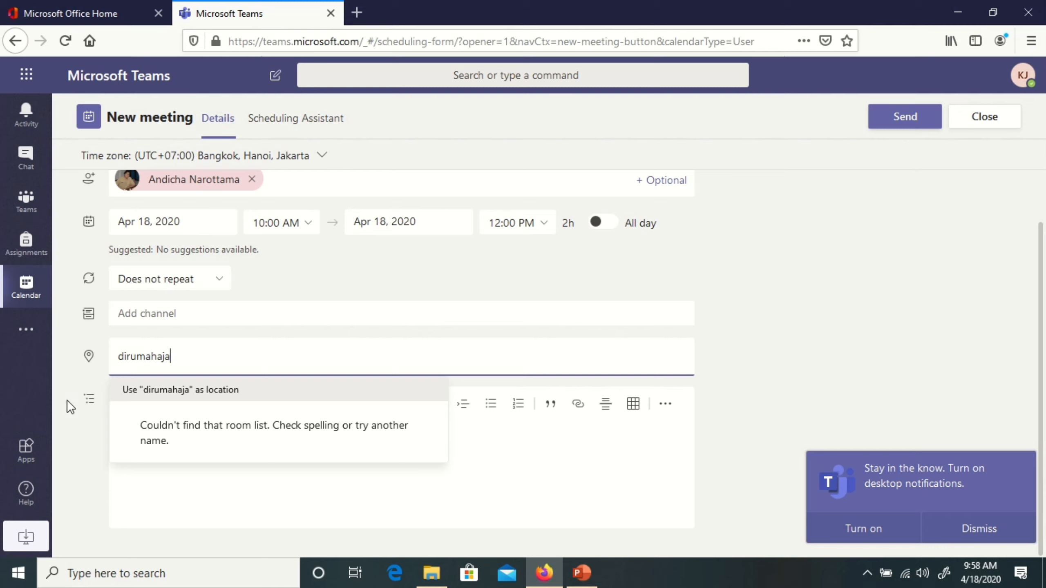
{"action": "left_click", "coordinate": [247, 393]}
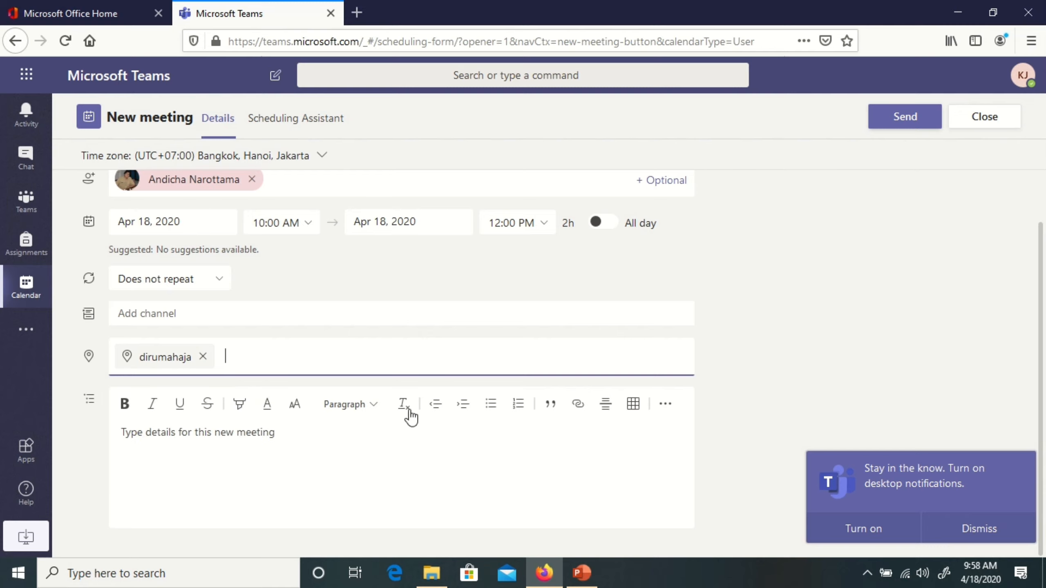
{"action": "scroll", "coordinate": [501, 271], "scroll_direction": "up", "scroll_amount": 3}
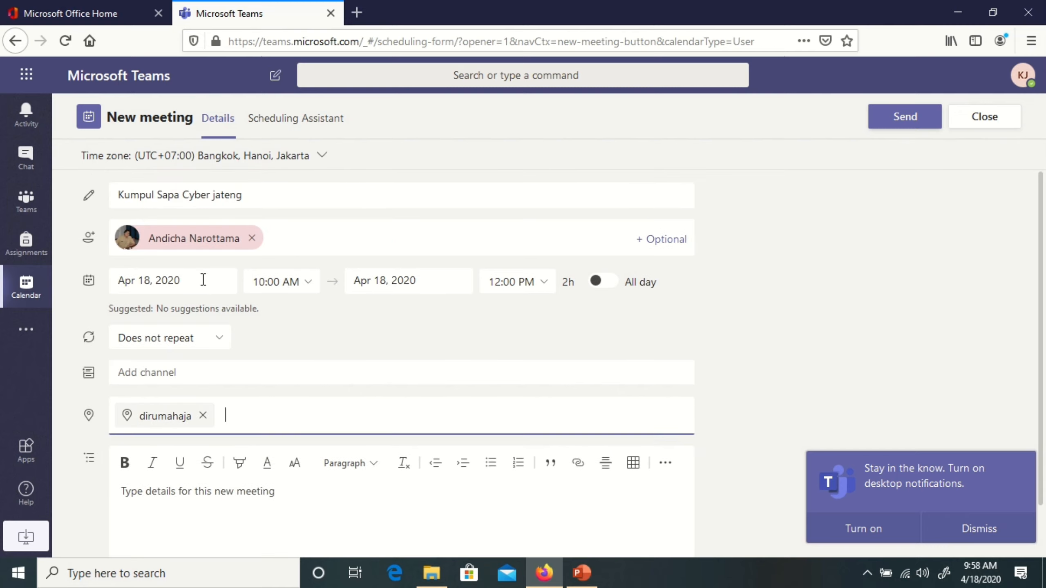
{"action": "left_click", "coordinate": [907, 119]}
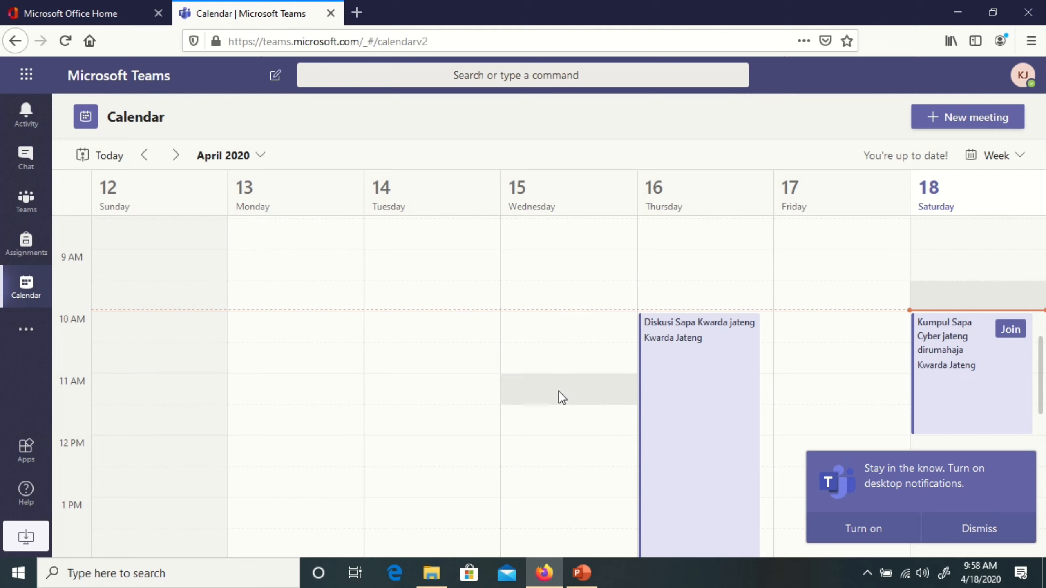
- Open the 'Kumpul Sapa Cyber jateng' tile at 10 AM on Saturday 18
{"action": "scroll", "coordinate": [926, 358], "scroll_direction": "down", "scroll_amount": 4}
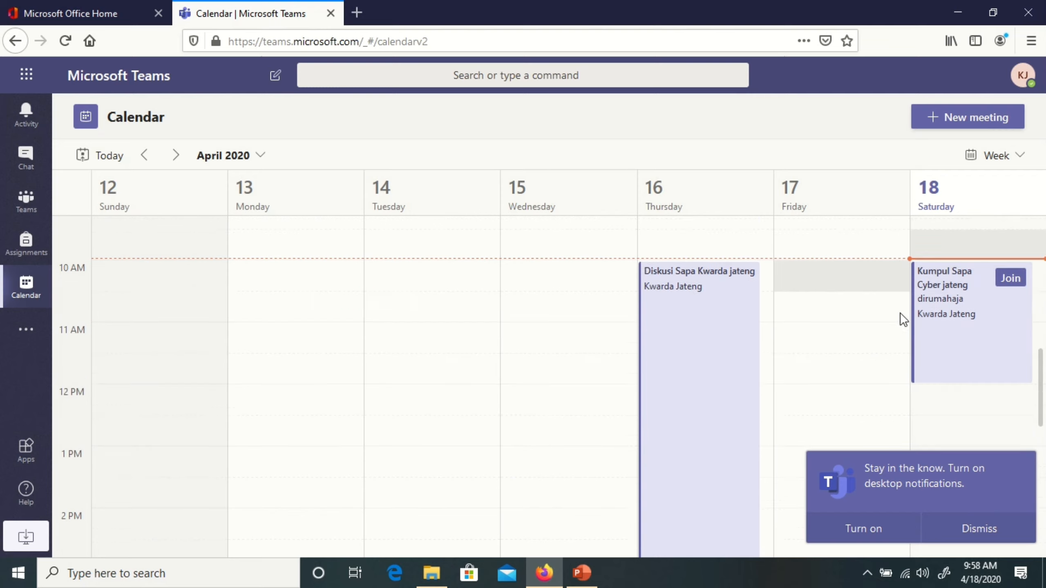
{"action": "scroll", "coordinate": [943, 346], "scroll_direction": "up", "scroll_amount": 2}
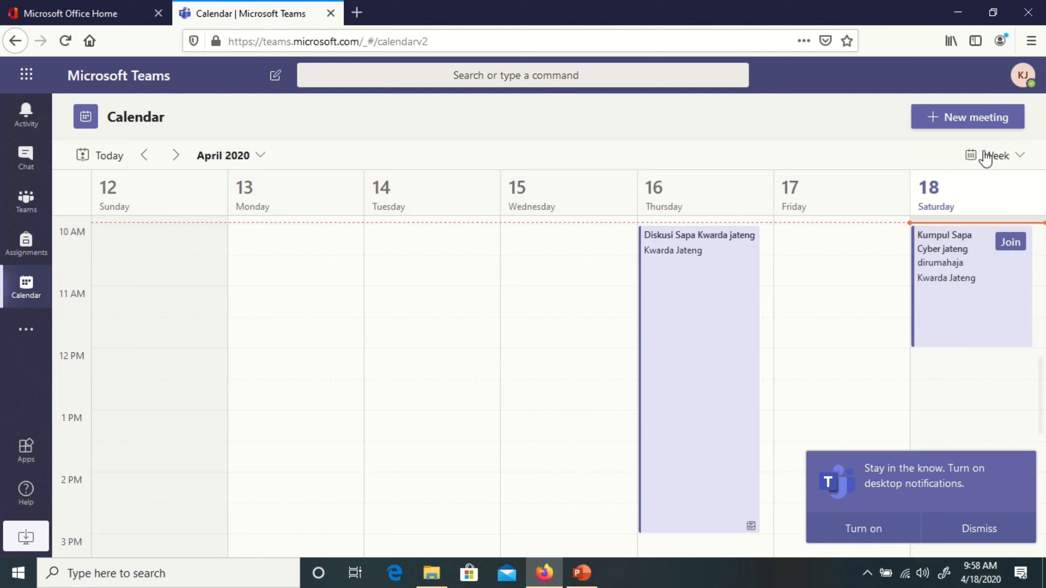
{"action": "left_click", "coordinate": [971, 297]}
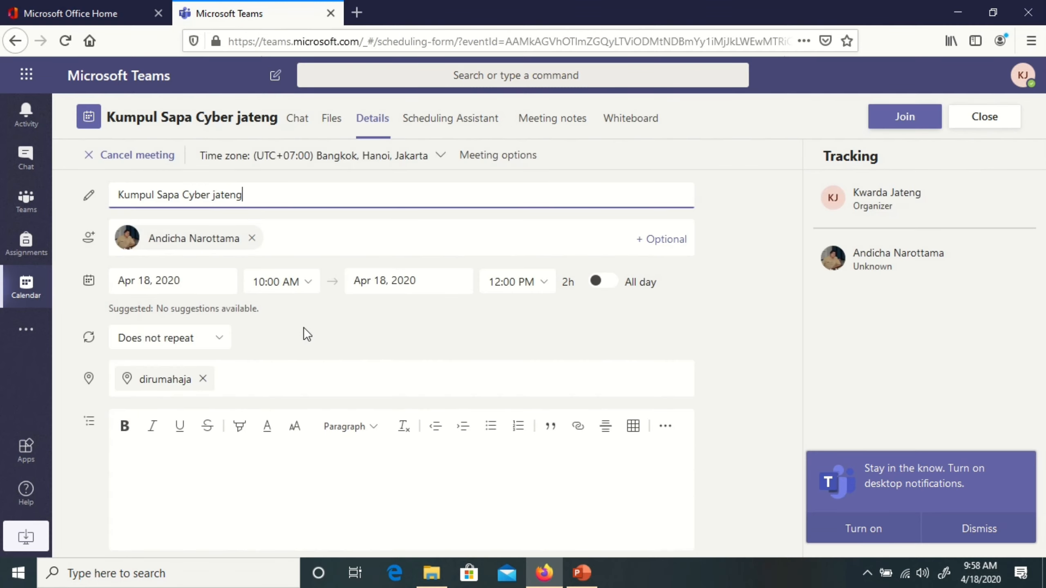
- Open Meeting options for 'Kumpul Sapa Cyber jateng' from its Details page in a new tab
{"action": "scroll", "coordinate": [739, 348], "scroll_direction": "down", "scroll_amount": 1}
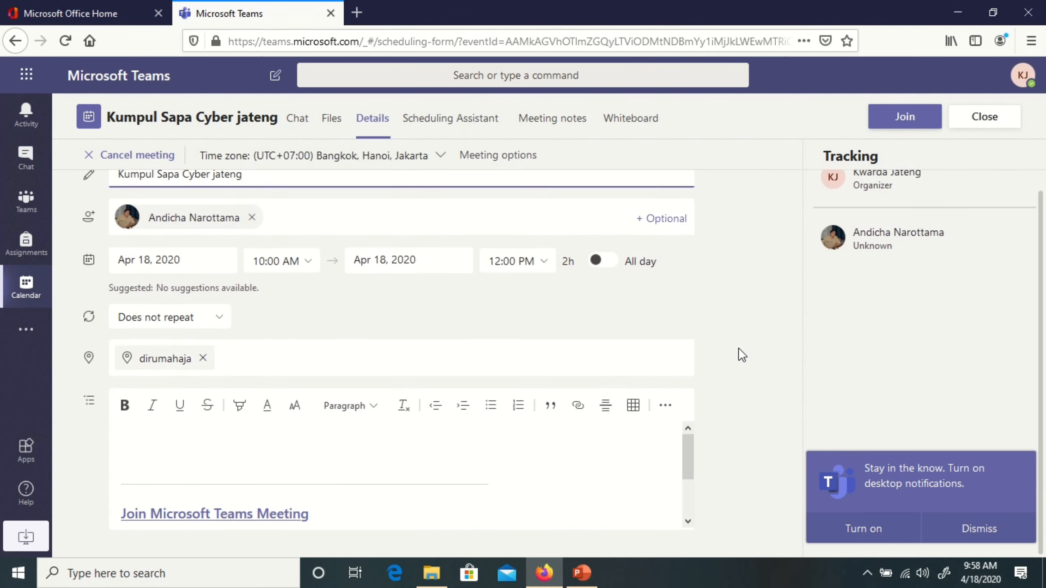
{"action": "scroll", "coordinate": [450, 224], "scroll_direction": "up", "scroll_amount": 1}
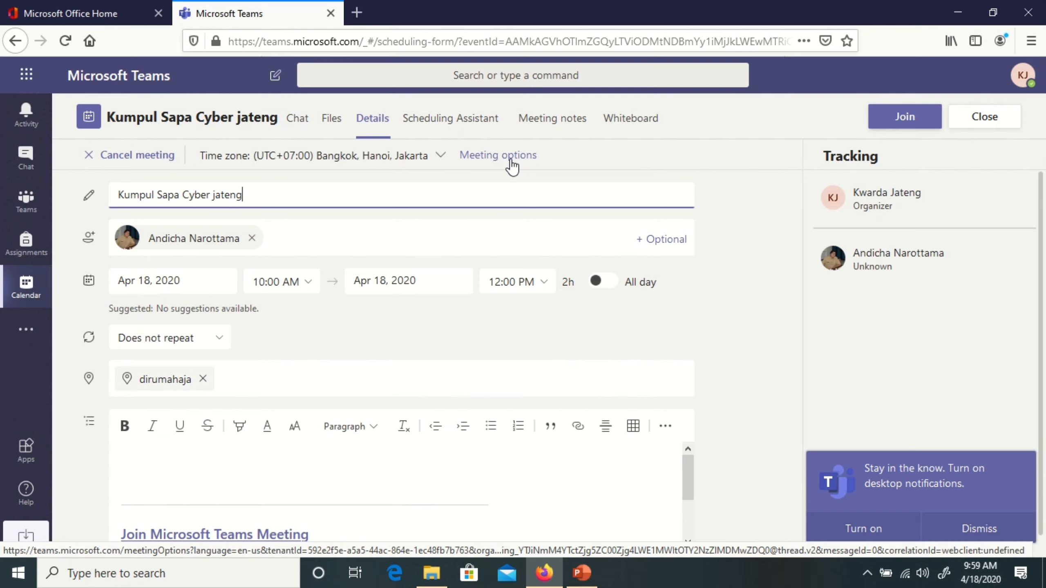
{"action": "left_click", "coordinate": [493, 161]}
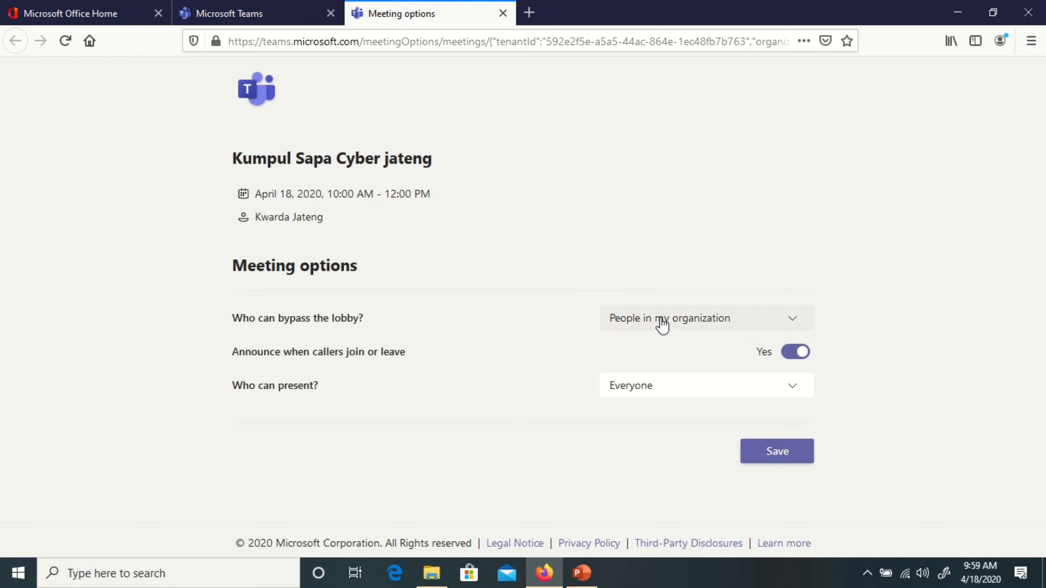
- Let Everyone bypass the lobby and turn off join/leave announcements
{"action": "left_click", "coordinate": [702, 321]}
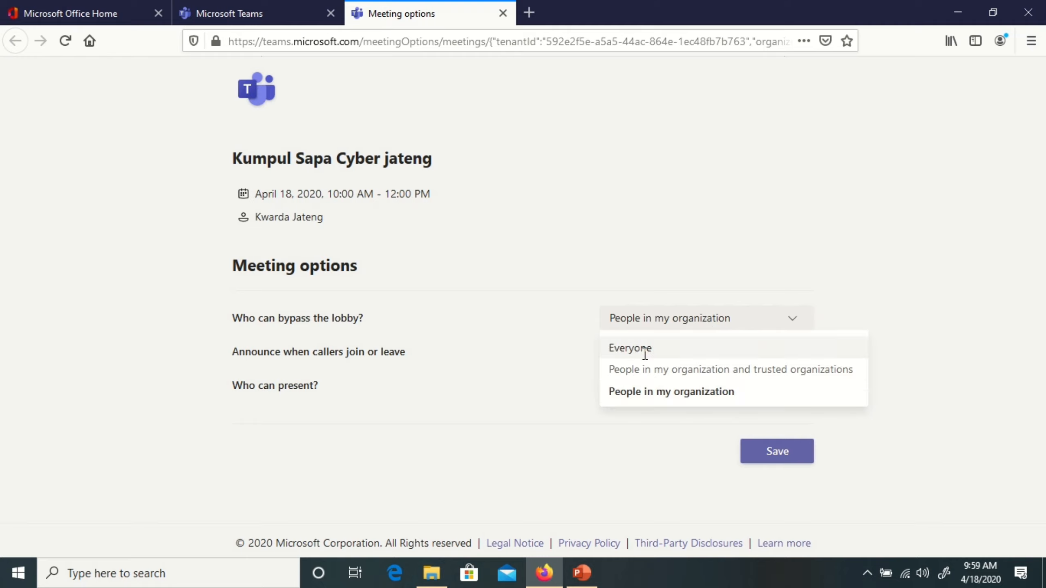
{"action": "left_click", "coordinate": [664, 353]}
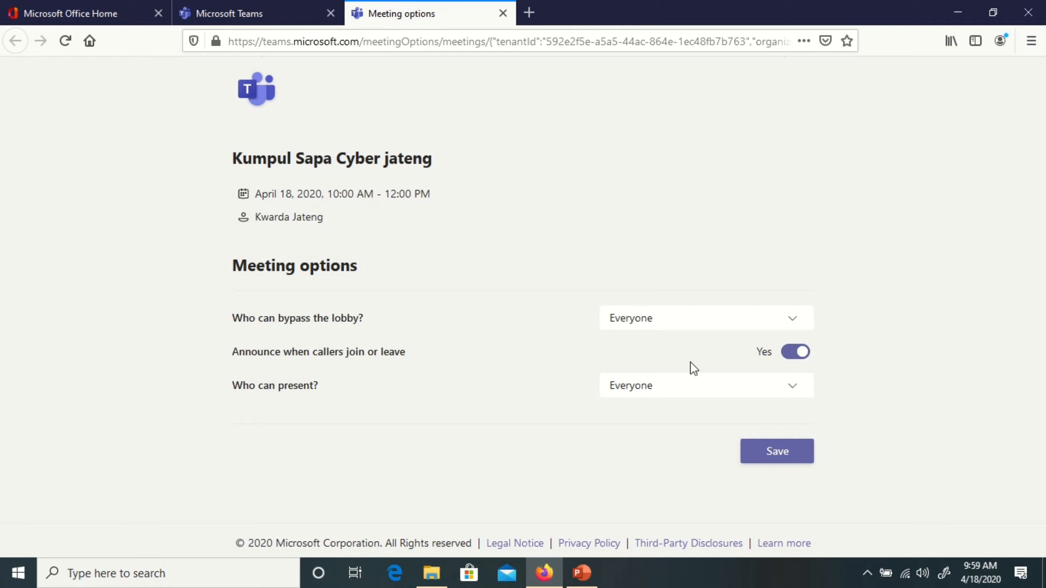
{"action": "left_click", "coordinate": [787, 355]}
- Keep Everyone as presenters, save the meeting options, and close the options tab
{"action": "left_click", "coordinate": [650, 397]}
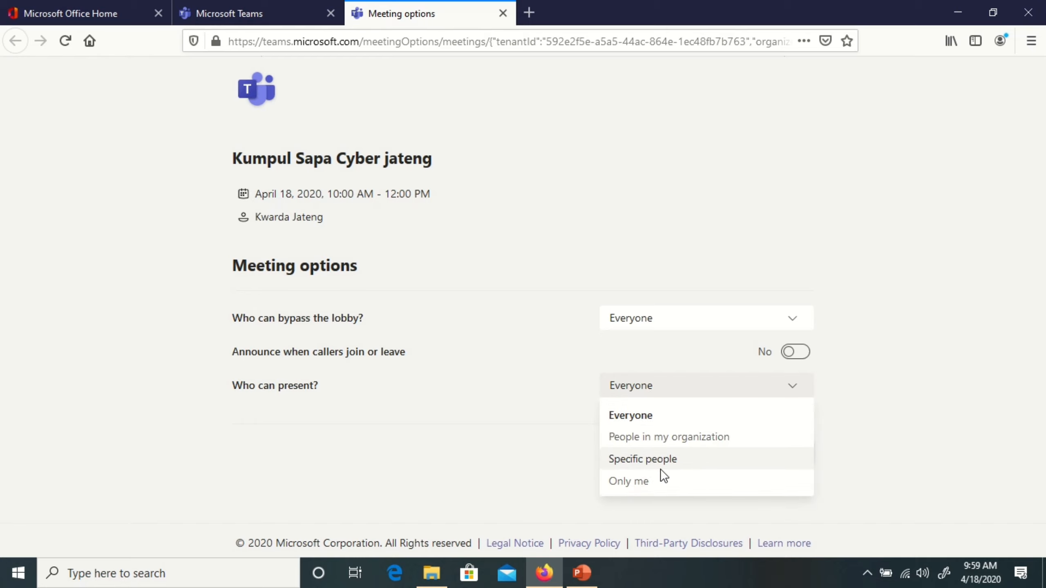
{"action": "left_click", "coordinate": [393, 401]}
{"action": "left_click", "coordinate": [627, 392]}
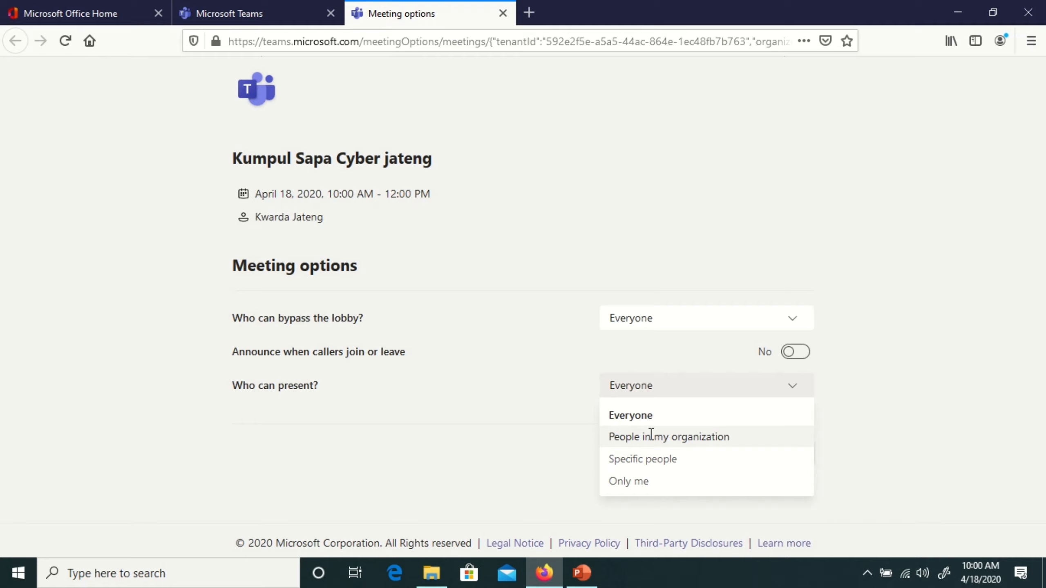
{"action": "left_click", "coordinate": [434, 411]}
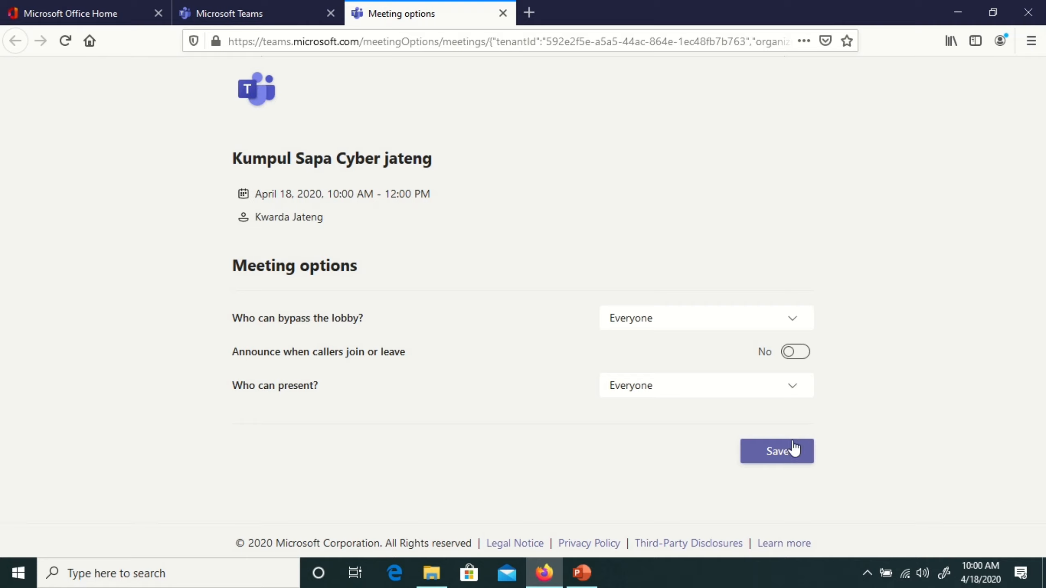
{"action": "left_click", "coordinate": [781, 455]}
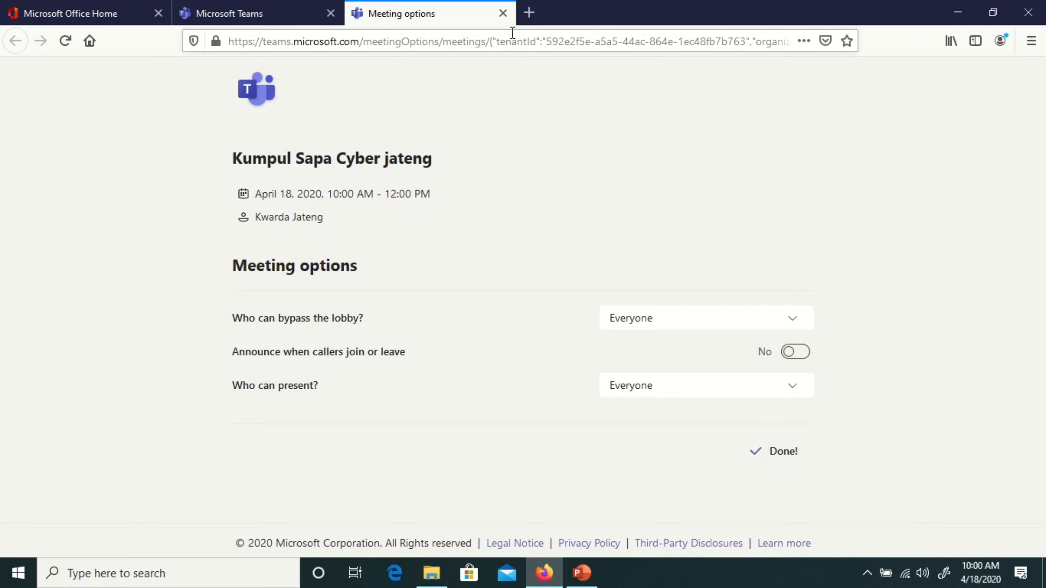
{"action": "left_click", "coordinate": [503, 14]}
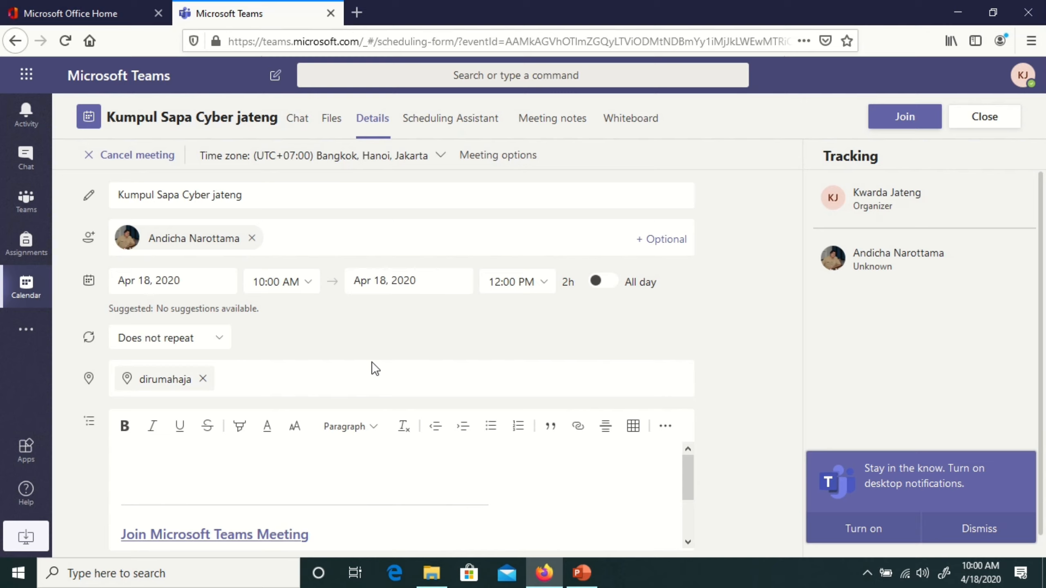
{"action": "scroll", "coordinate": [516, 507], "scroll_direction": "down", "scroll_amount": 2}
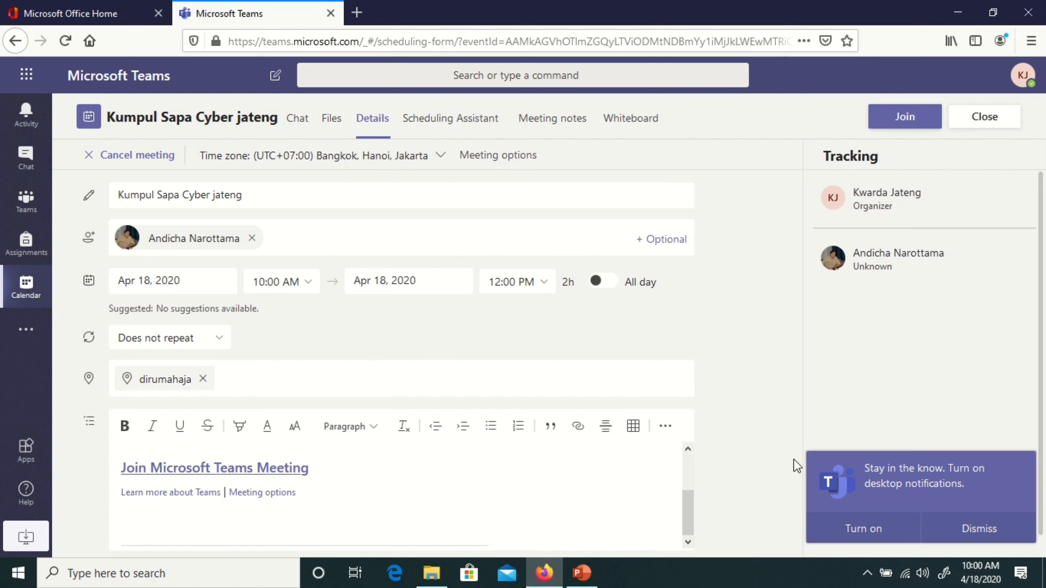
{"action": "left_click_drag", "start_coordinate": [693, 512], "coordinate": [672, 457]}
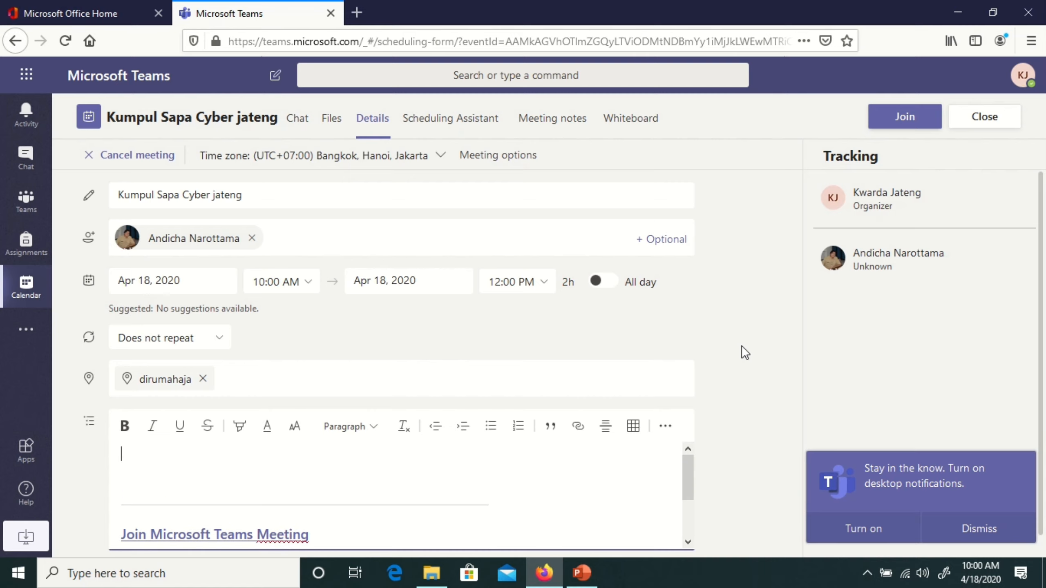
{"action": "scroll", "coordinate": [746, 351], "scroll_direction": "down", "scroll_amount": 1}
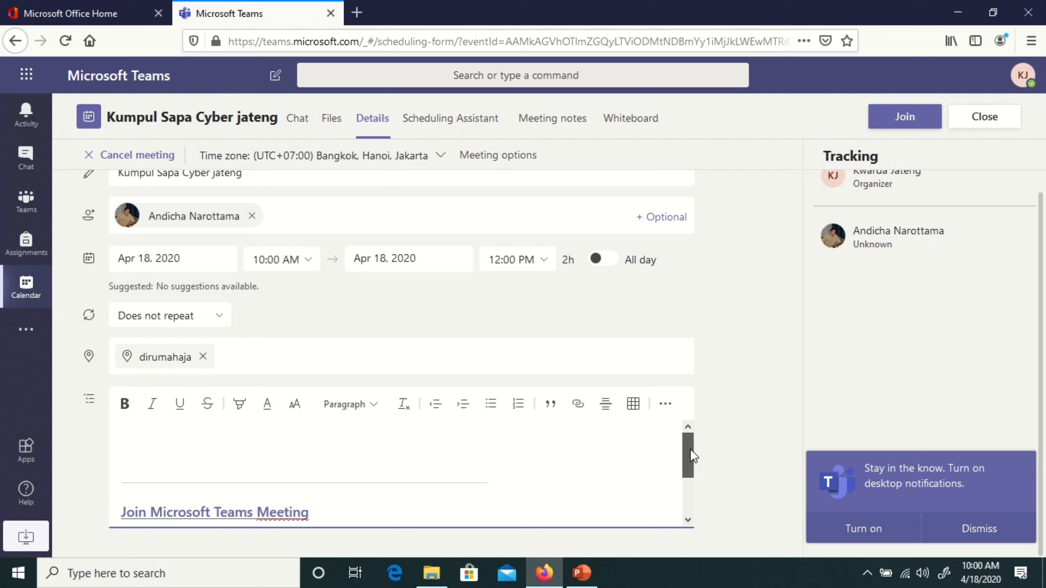
{"action": "left_click_drag", "start_coordinate": [690, 449], "coordinate": [689, 468]}
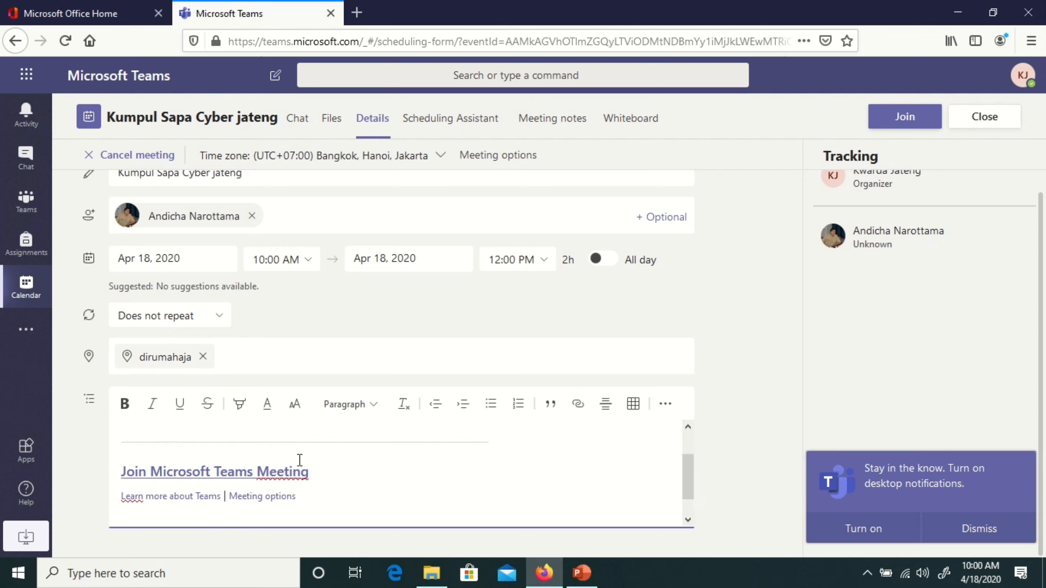
{"action": "scroll", "coordinate": [691, 463], "scroll_direction": "down", "scroll_amount": 1}
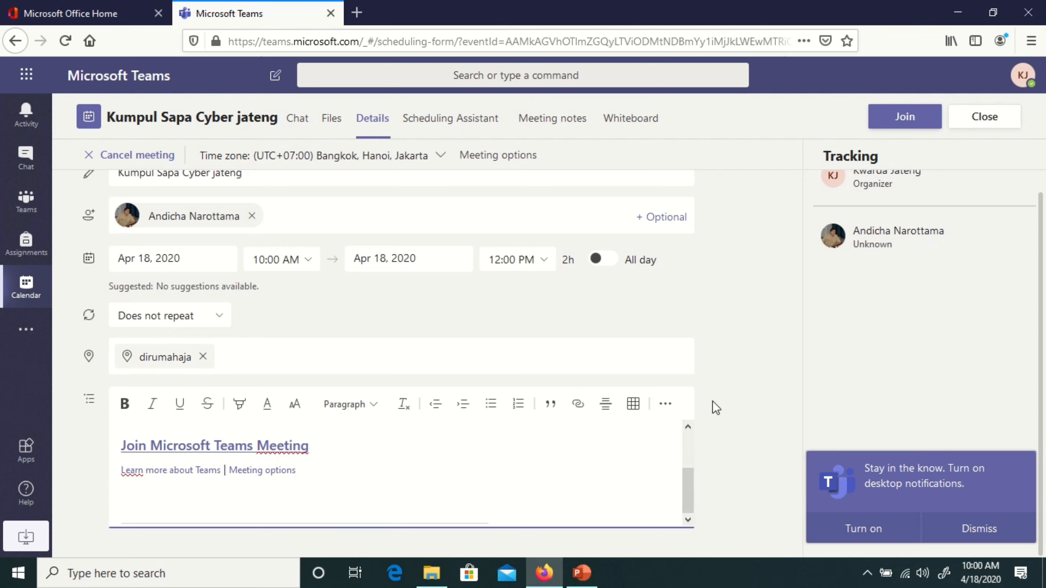
{"action": "mouse_move", "coordinate": [685, 478]}
{"action": "left_mouse_down"}
{"action": "mouse_move", "coordinate": [679, 431]}
{"action": "mouse_move", "coordinate": [684, 471]}
{"action": "left_mouse_up"}
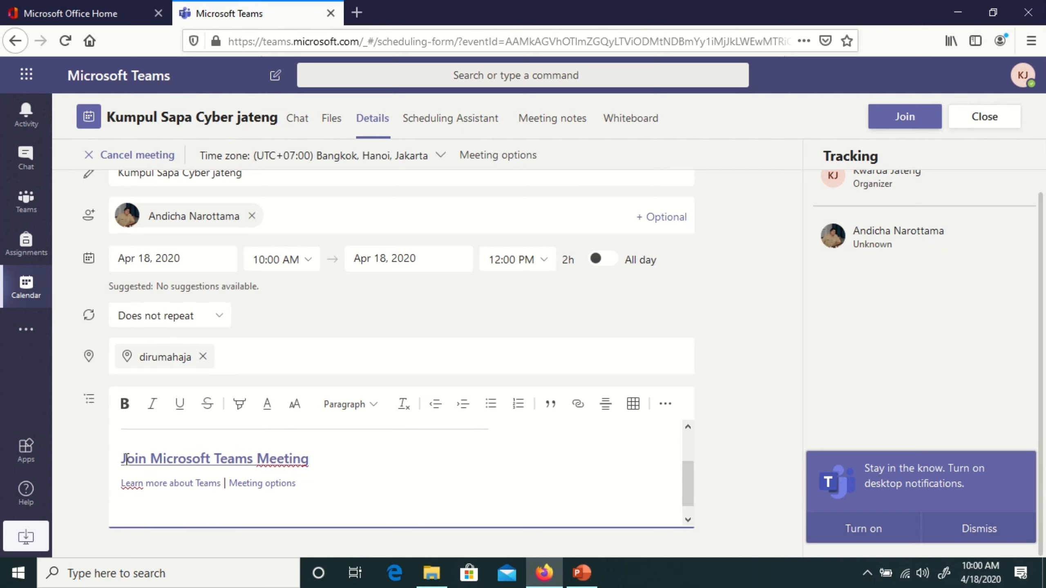
{"action": "left_click_drag", "start_coordinate": [126, 458], "coordinate": [308, 459]}
{"action": "left_click", "coordinate": [310, 459]}
{"action": "left_click", "coordinate": [284, 459]}
- Copy the Join Microsoft Teams Meeting link and test-paste it into a new tab, then close it
{"action": "right_click", "coordinate": [269, 460]}
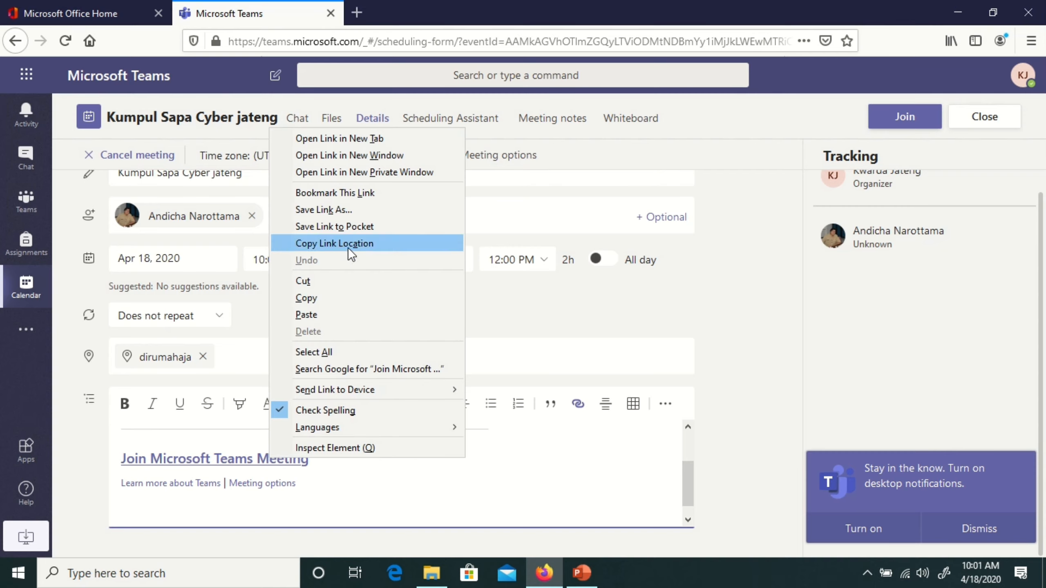
{"action": "left_click", "coordinate": [348, 247]}
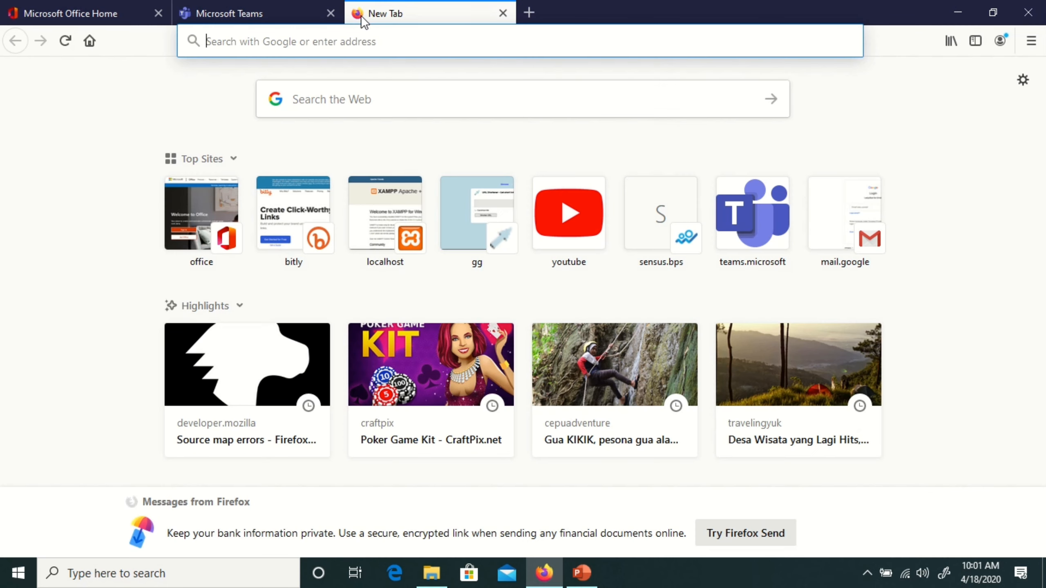
{"action": "left_click", "coordinate": [357, 13]}
{"action": "key", "text": "ctrl+v"}
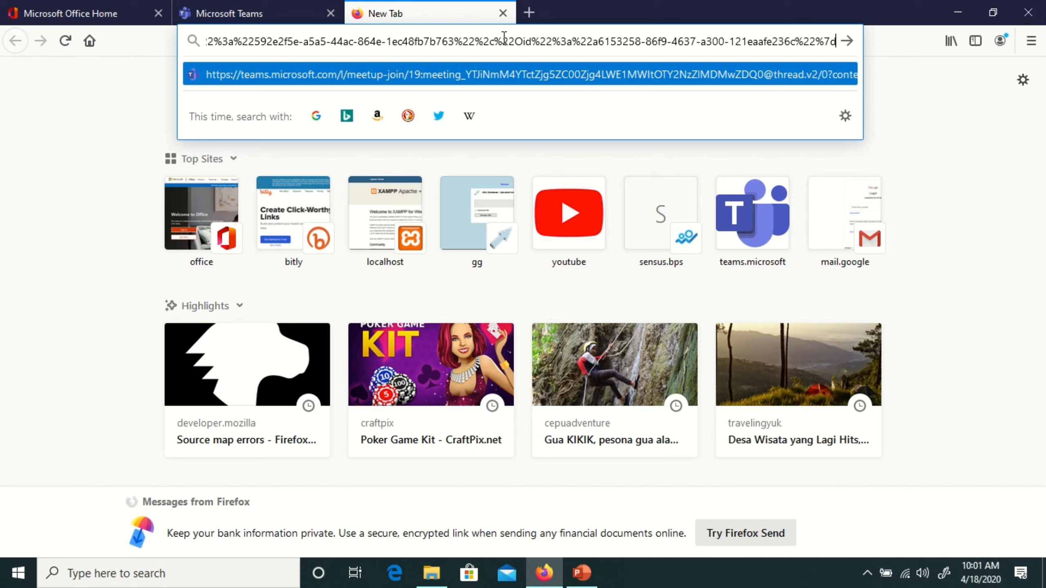
{"action": "left_click", "coordinate": [503, 13]}
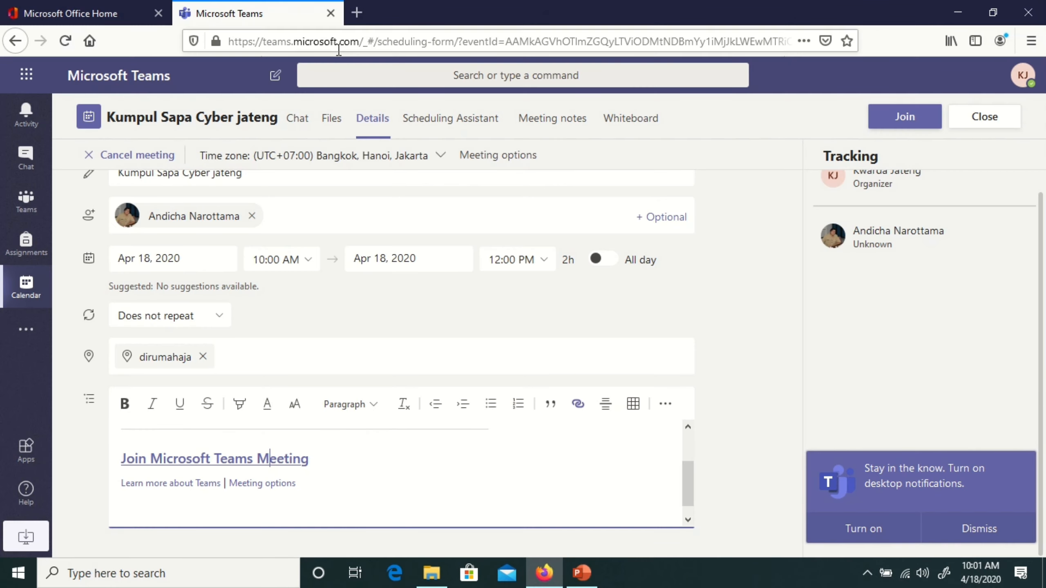
- Copy the join link again and leave a blank new browser tab open
{"action": "right_click", "coordinate": [254, 459]}
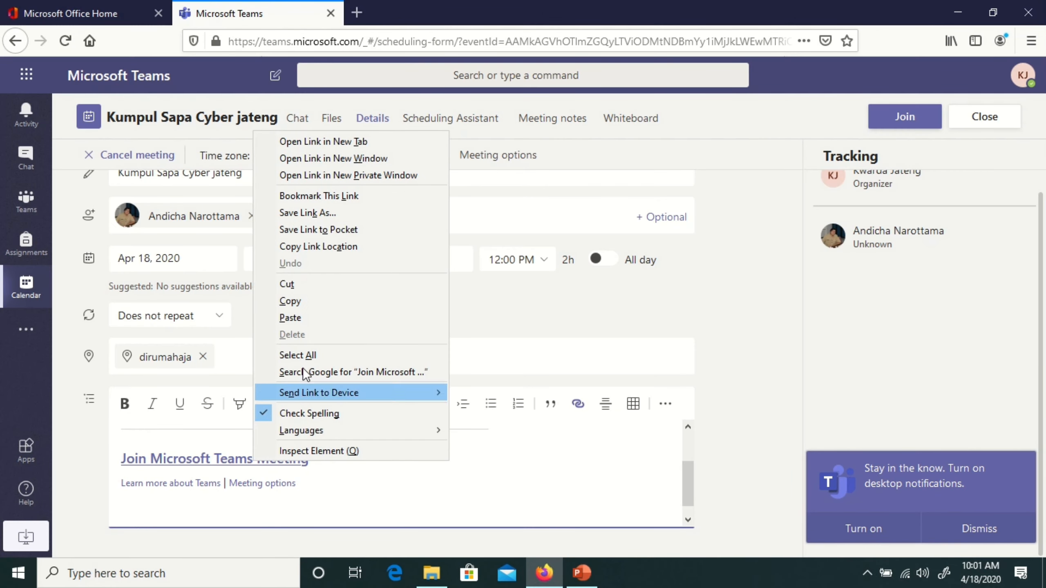
{"action": "left_click", "coordinate": [333, 246]}
{"action": "left_click", "coordinate": [356, 13]}
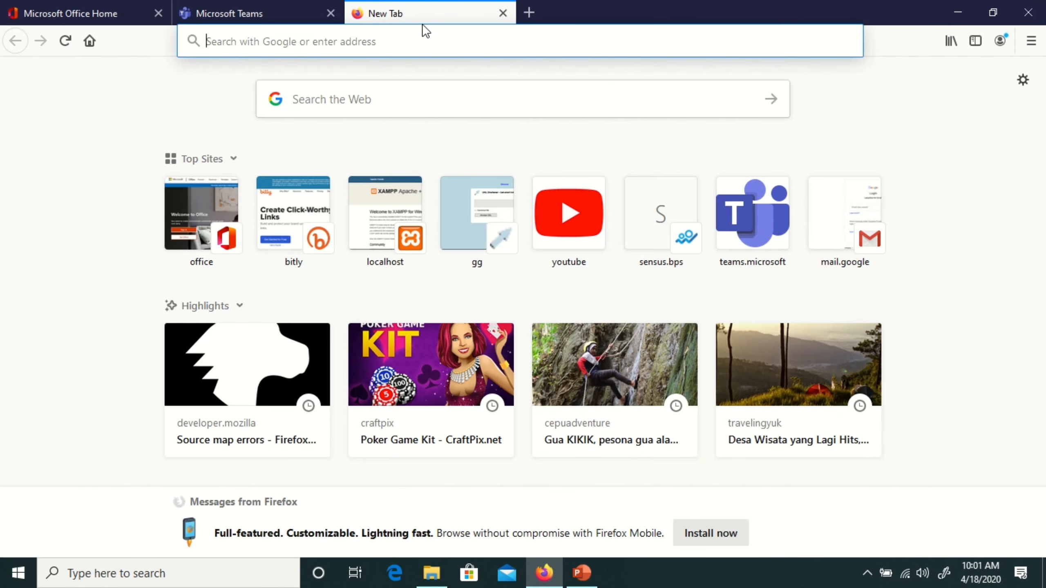